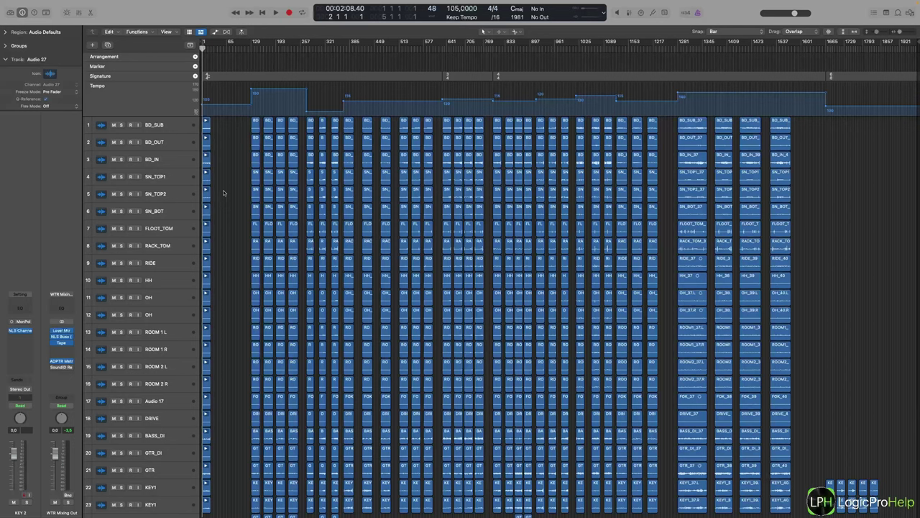
Look over the project's audio tracks and view the available file import options, including AAF.
click(224, 182)
scroll(442, 200, down, 5)
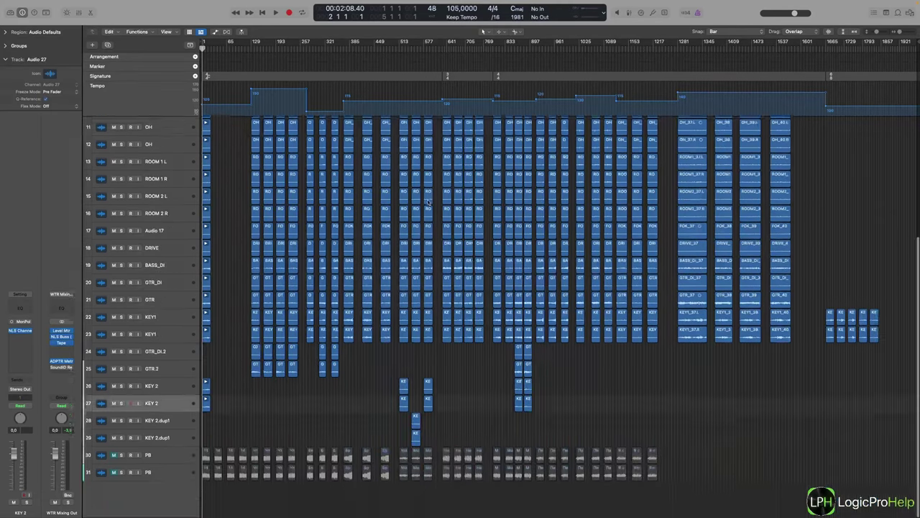
scroll(573, 180, up, 5)
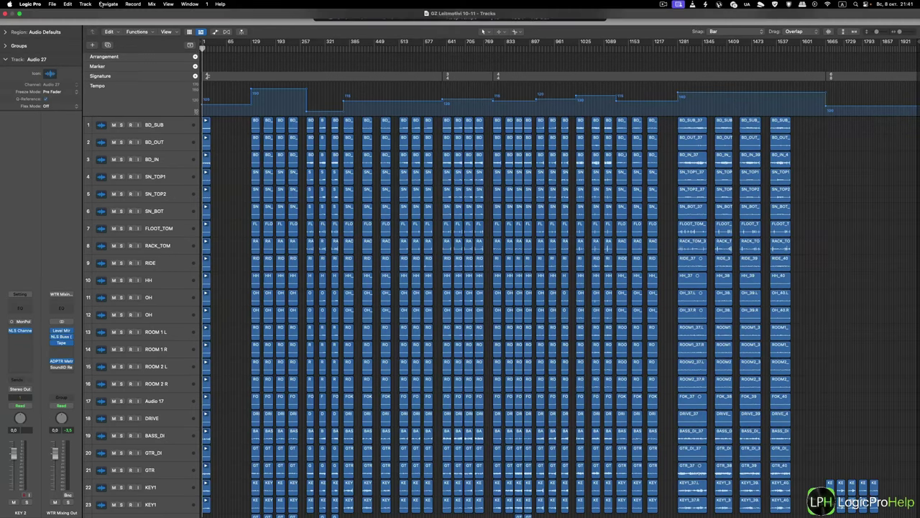
click(23, 5)
mouse_move(59, 29)
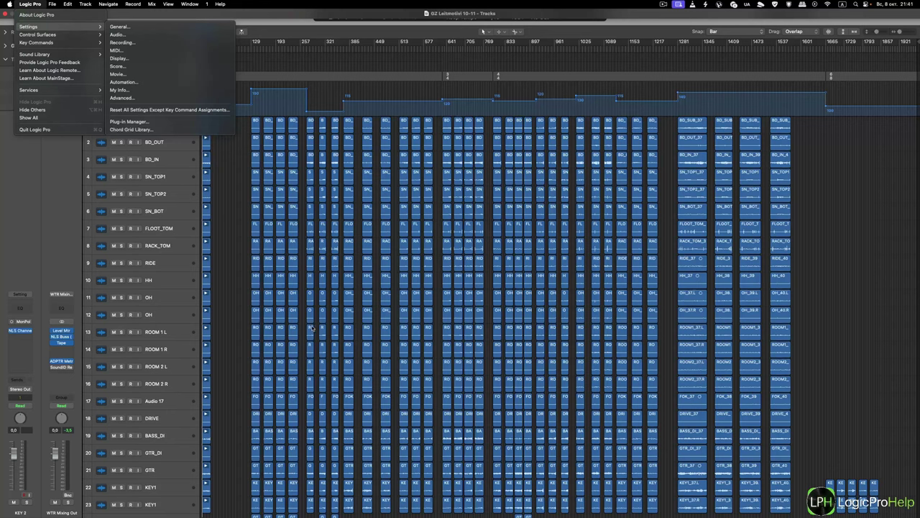
mouse_move(52, 3)
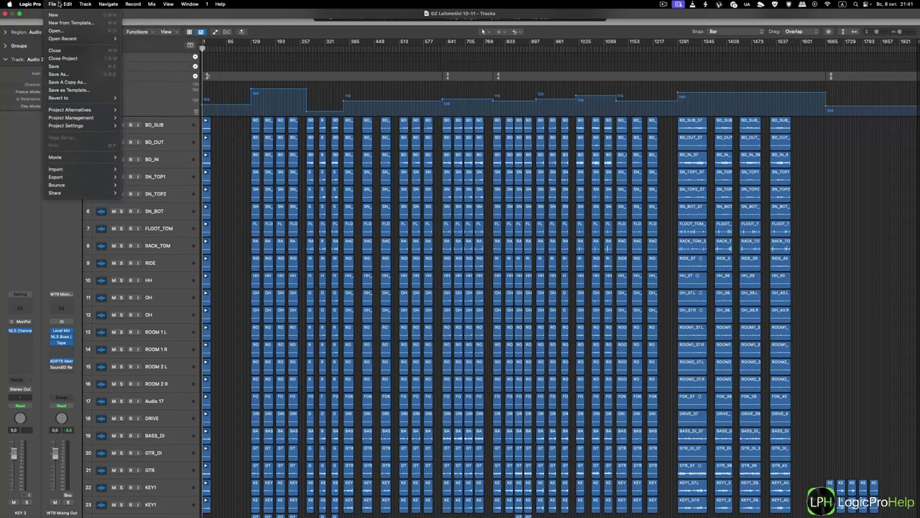
mouse_move(55, 168)
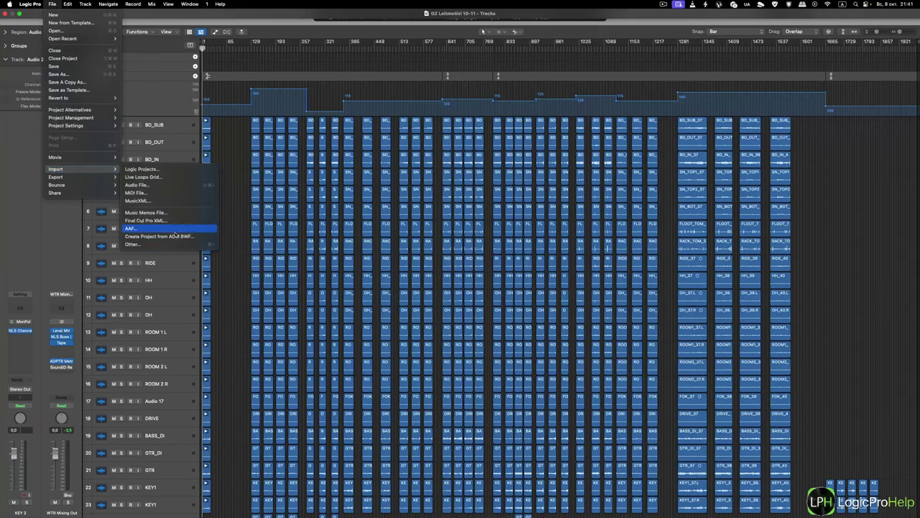
click(240, 171)
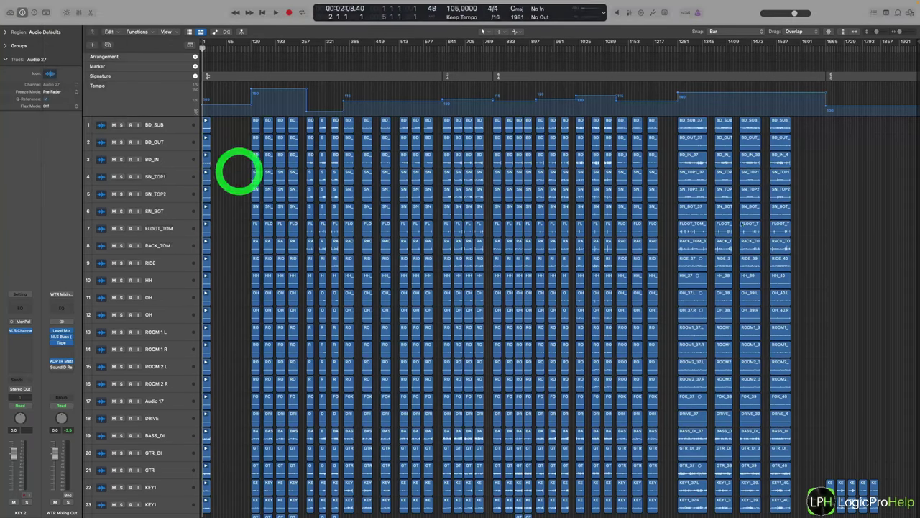
Switch to Finder, select 081223_galereya_zvesd_band.aaf and look through the WAV files stored in the same folder.
scroll(330, 247, down, 3)
scroll(330, 247, down, 1)
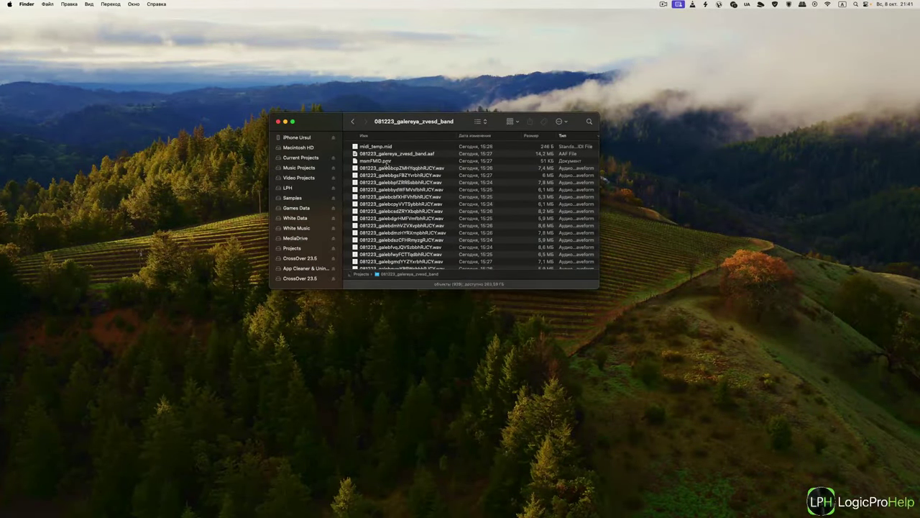
click(417, 154)
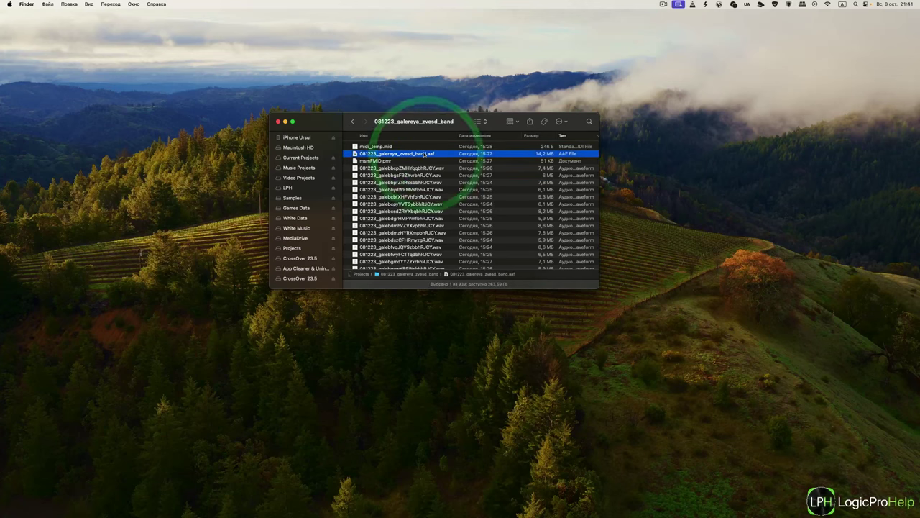
scroll(392, 194, down, 5)
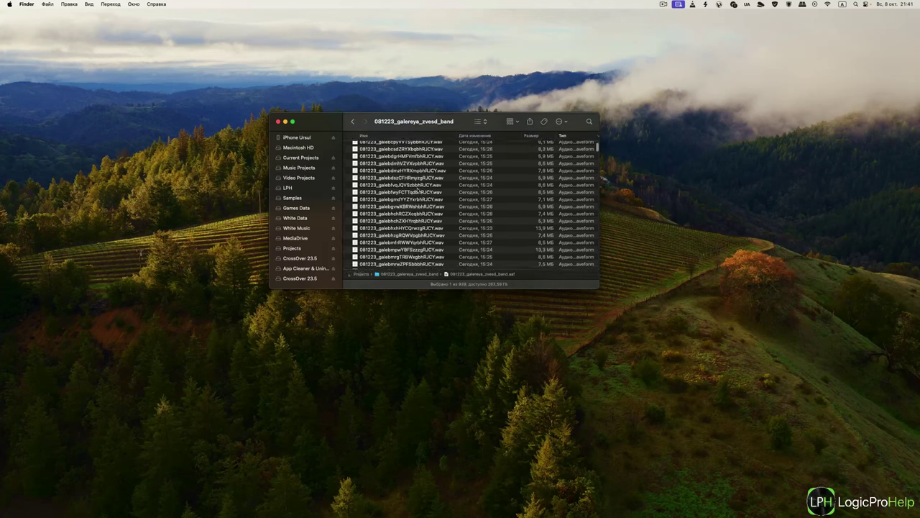
scroll(392, 193, down, 5)
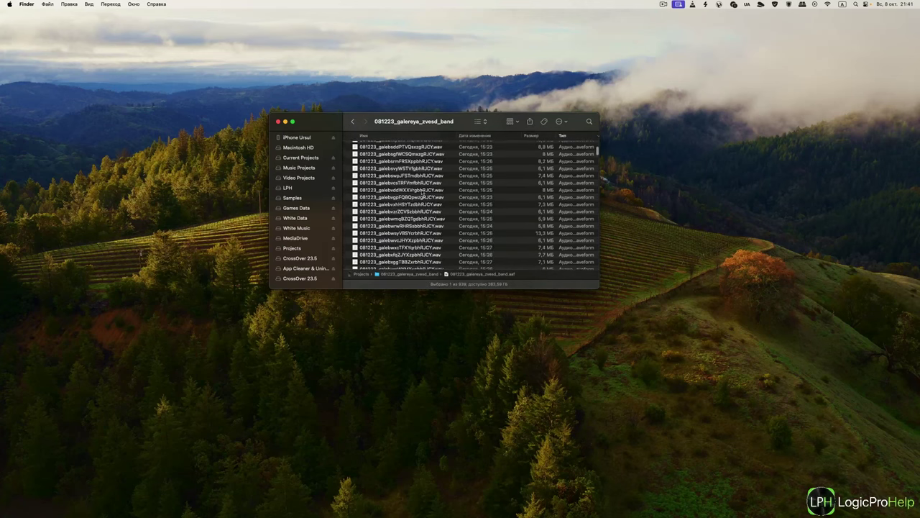
scroll(382, 205, down, 2)
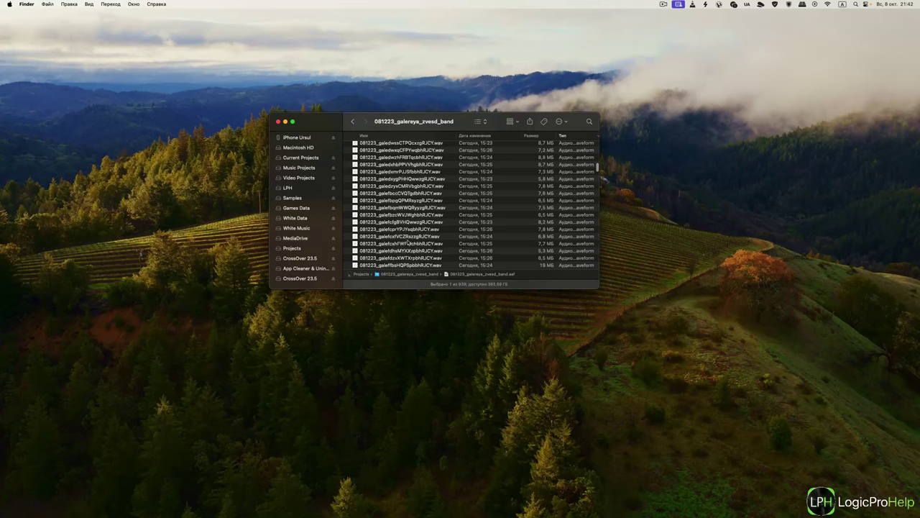
scroll(429, 248, down, 15)
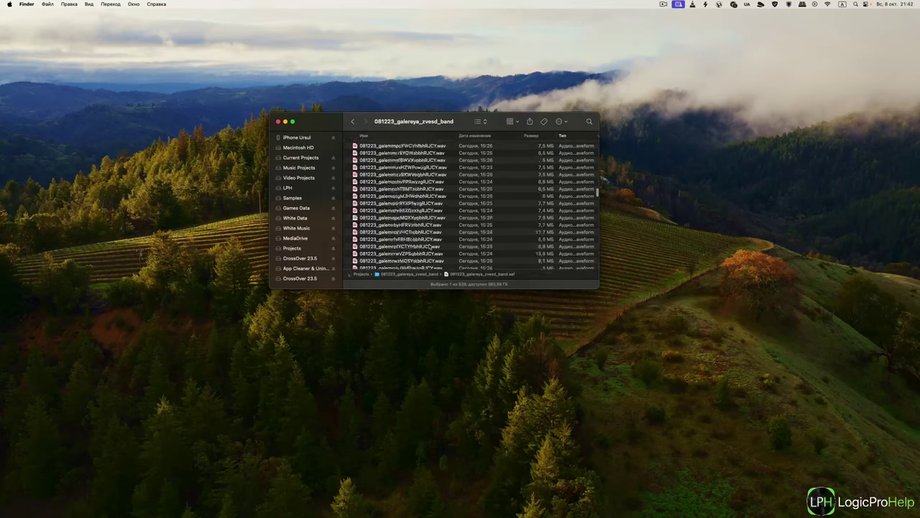
scroll(430, 247, down, 20)
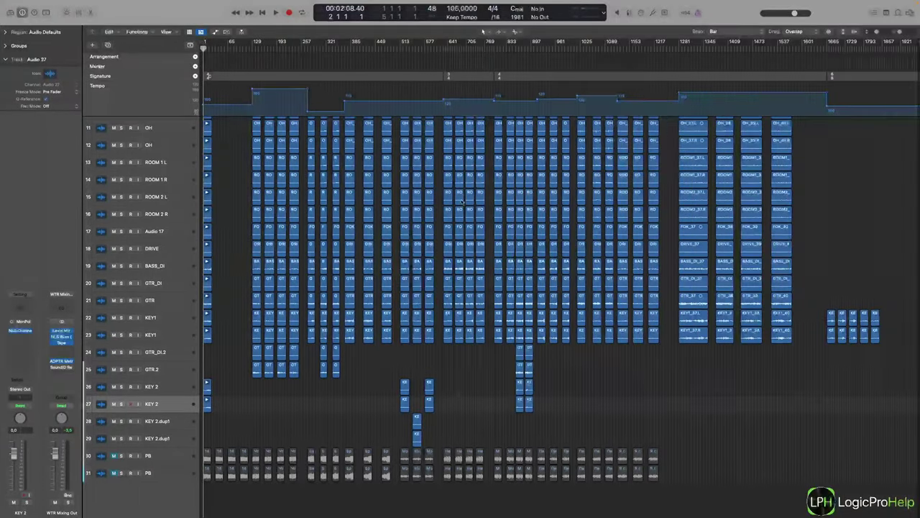
Compare the track list in Logic Pro with the WAV files in the 081223_galereya_zvesd_band folder in Finder.
scroll(156, 172, up, 10)
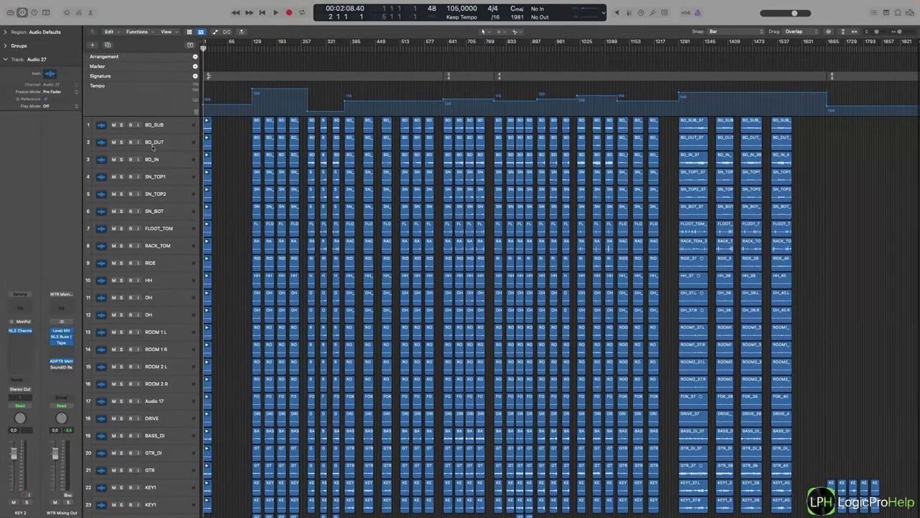
scroll(156, 262, down, 3)
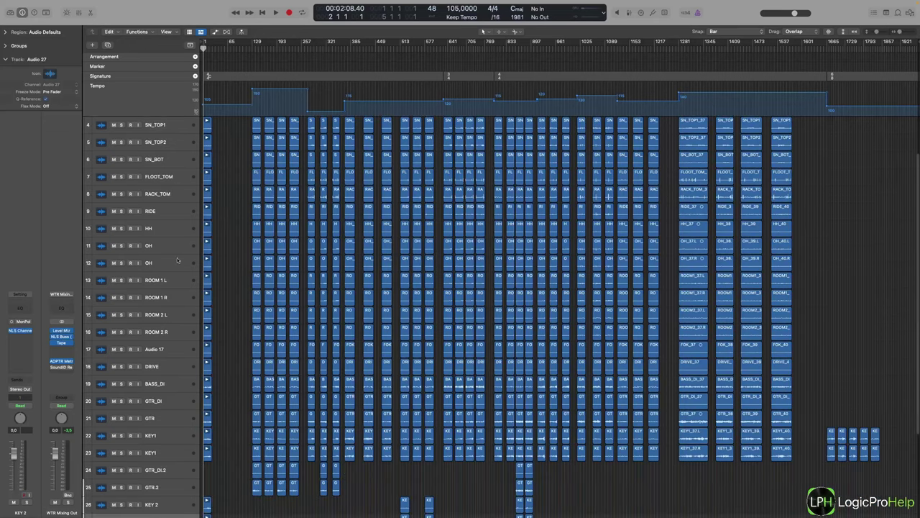
scroll(281, 263, left, 1)
key(ctrl+Left)
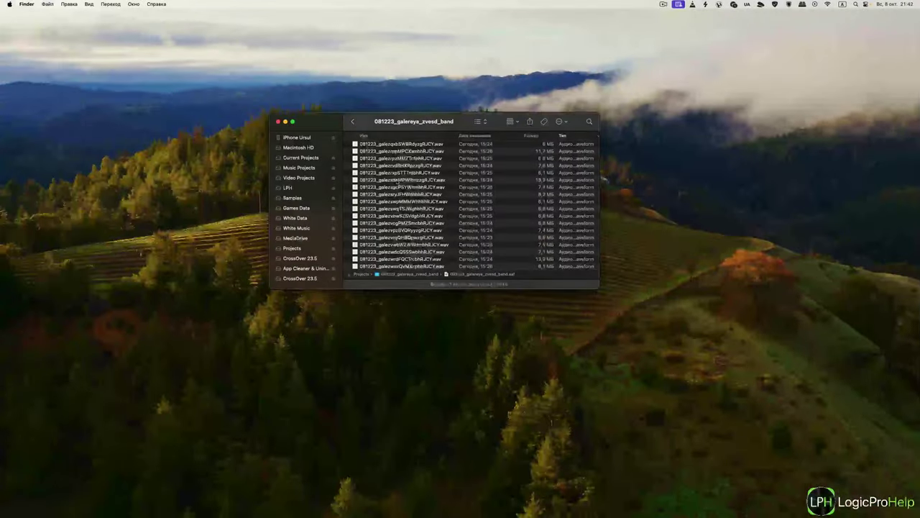
scroll(442, 225, down, 3)
scroll(442, 225, up, 10)
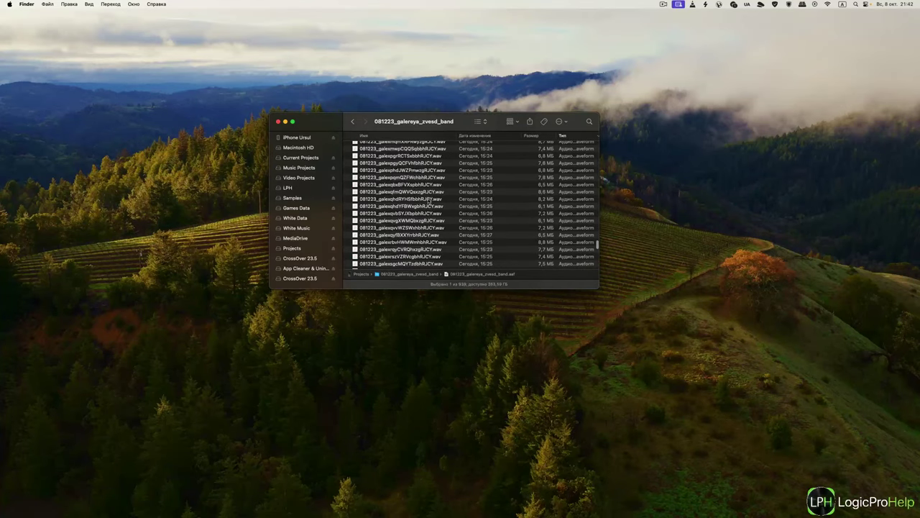
scroll(410, 201, up, 10)
scroll(418, 176, up, 15)
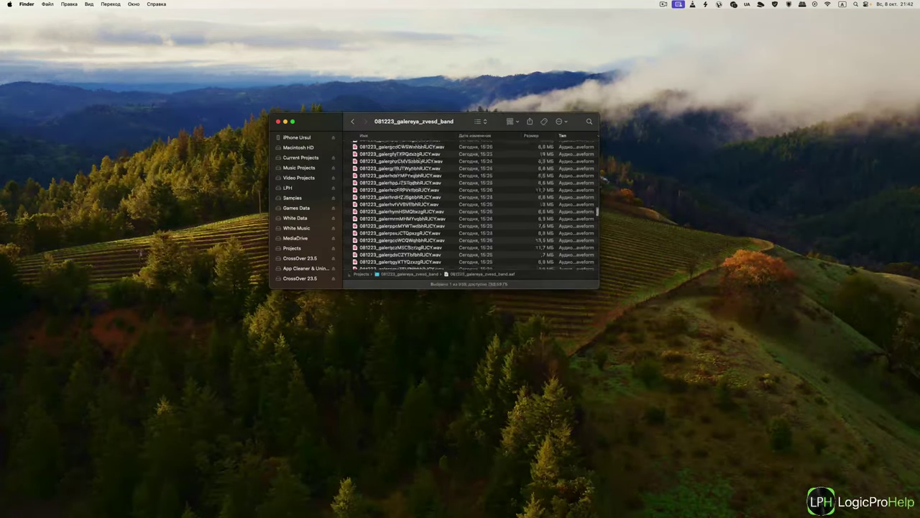
key(ctrl+Right)
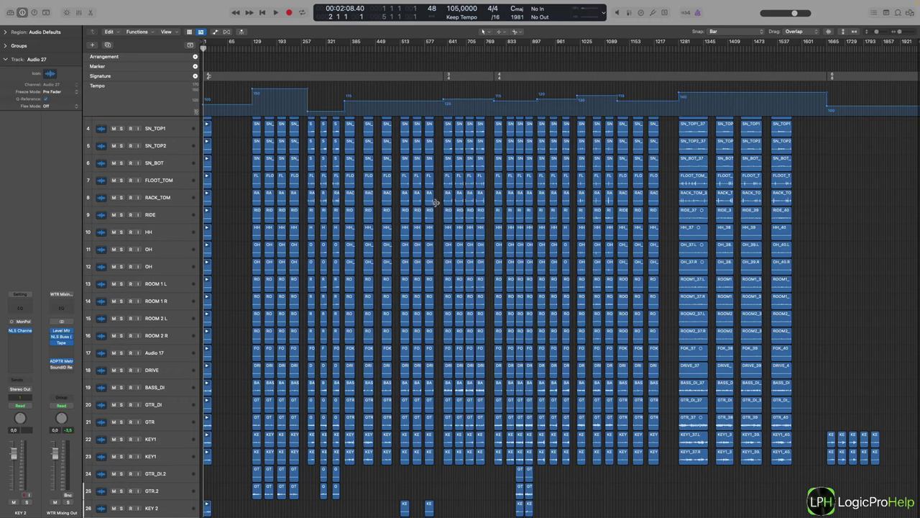
scroll(252, 151, up, 3)
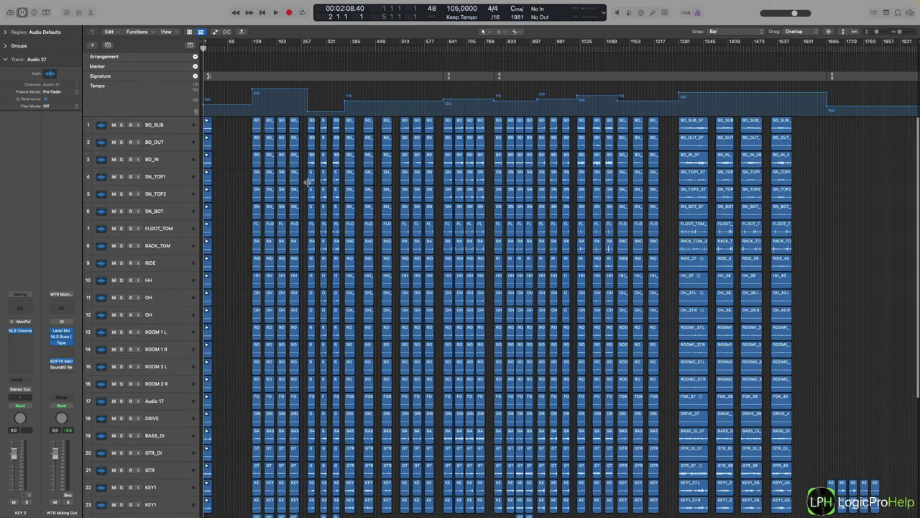
Place the playhead at bar 133 and examine the regions around it across the drum, bass, guitar and key tracks.
click(253, 48)
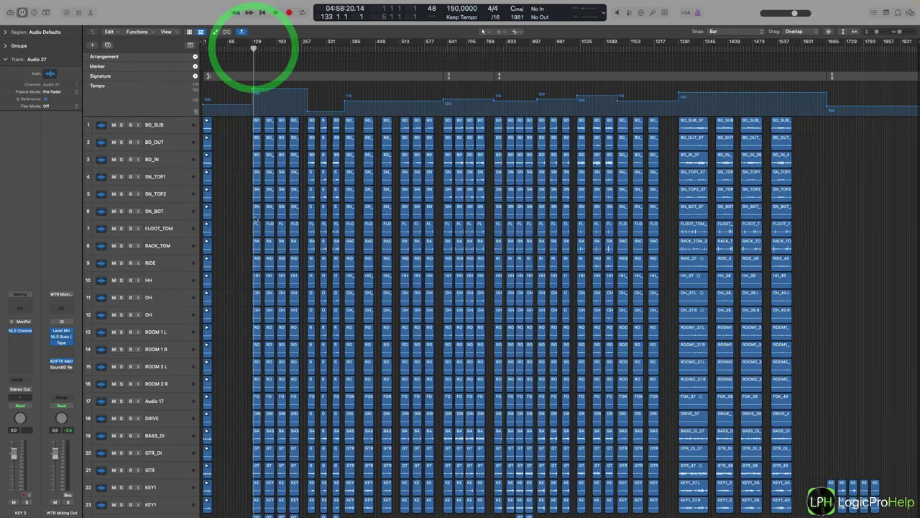
scroll(254, 218, up, 10)
scroll(254, 217, down, 3)
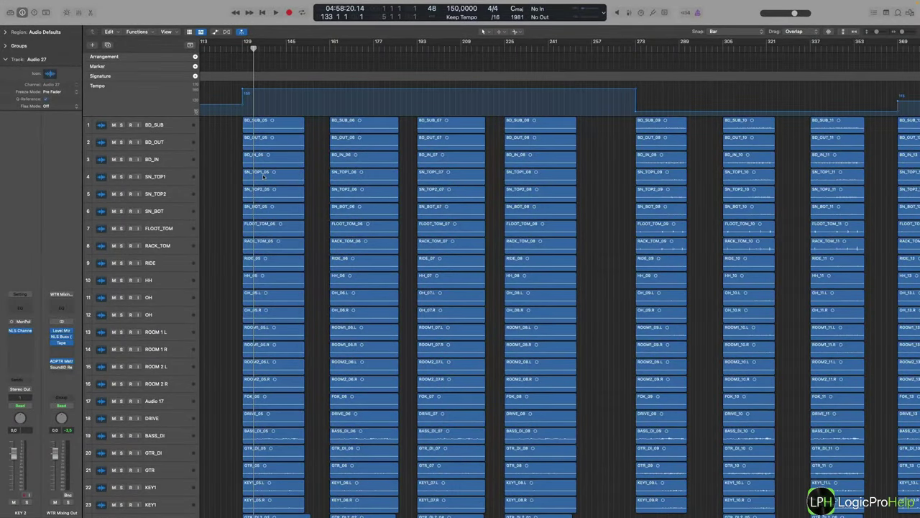
scroll(263, 175, down, 5)
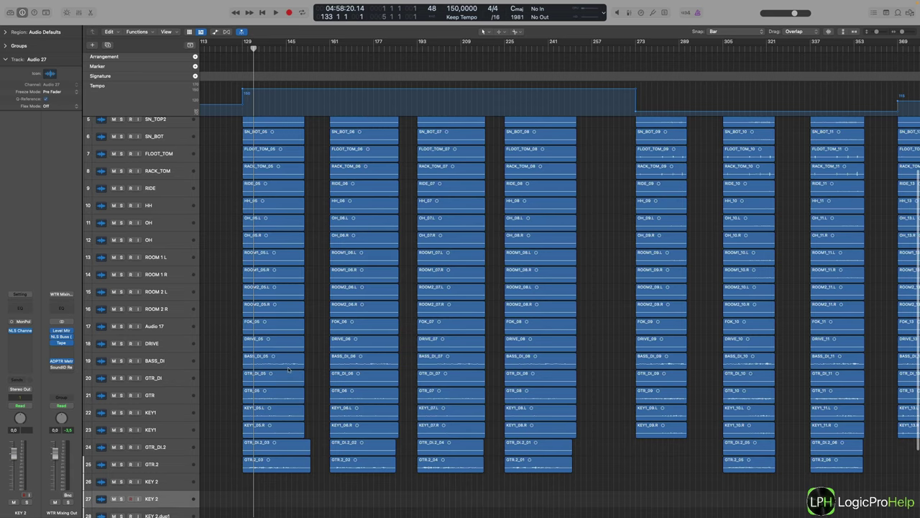
scroll(288, 369, up, 1)
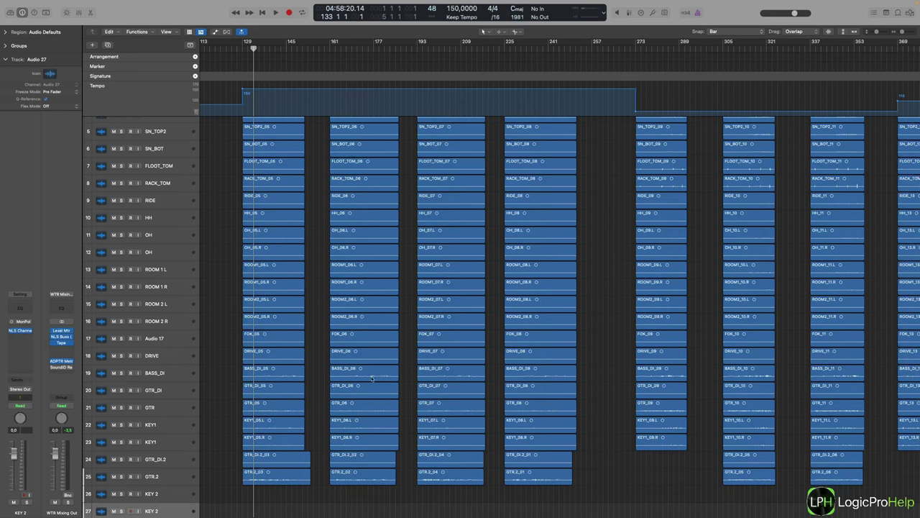
scroll(321, 411, up, 4)
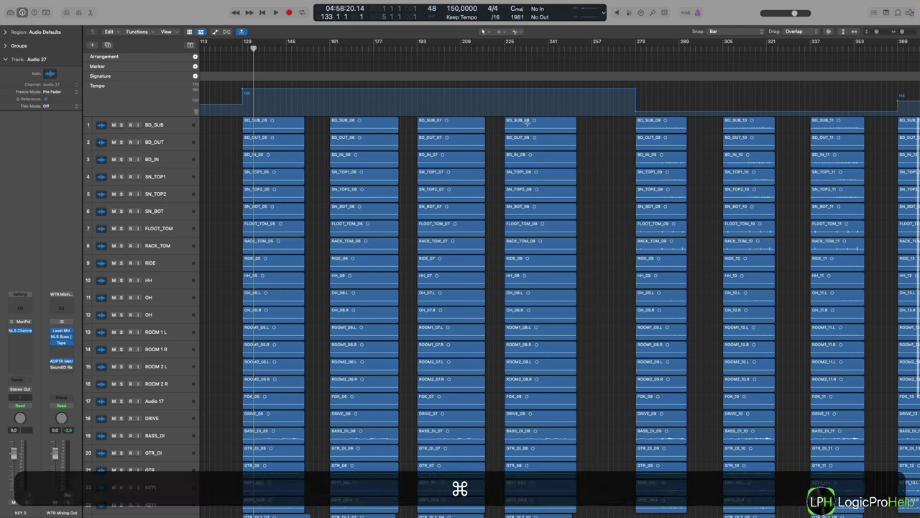
Turn on waveform zoom and increase the waveform height in the regions of all tracks.
drag(506, 123, 540, 124)
super+click(499, 129)
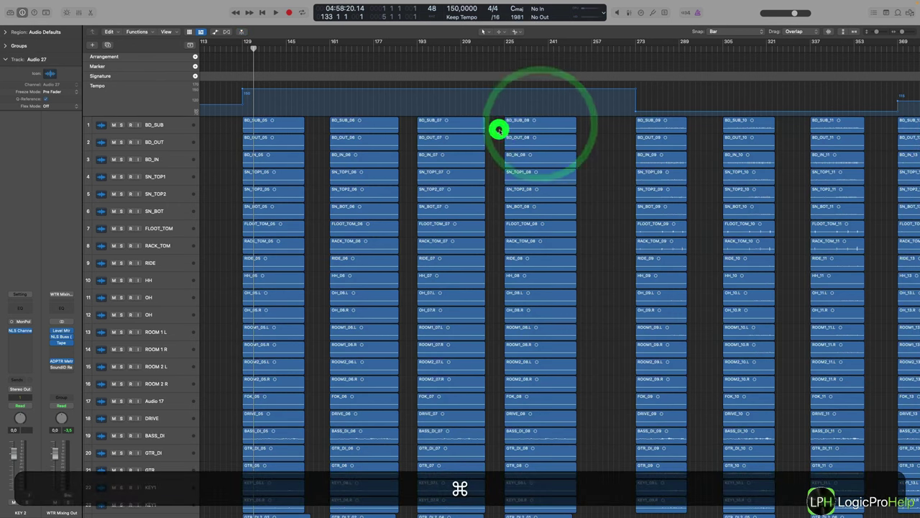
click(828, 31)
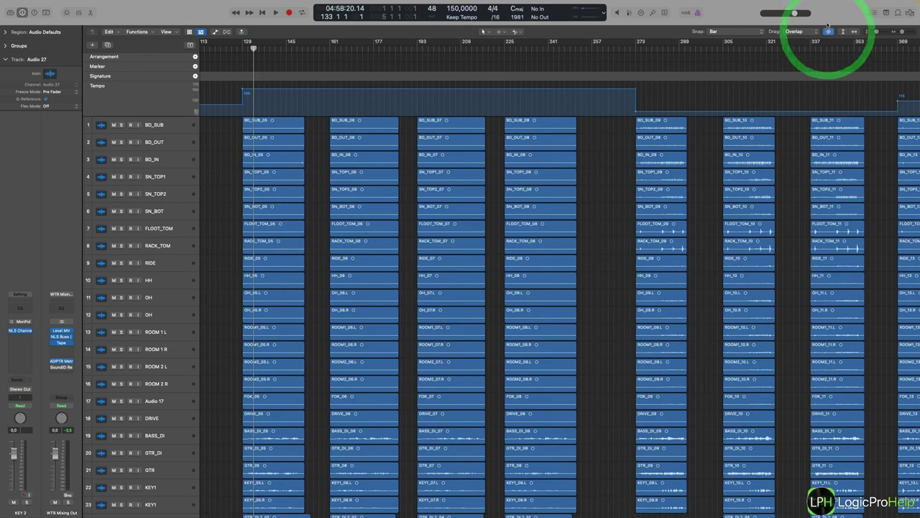
click(828, 11)
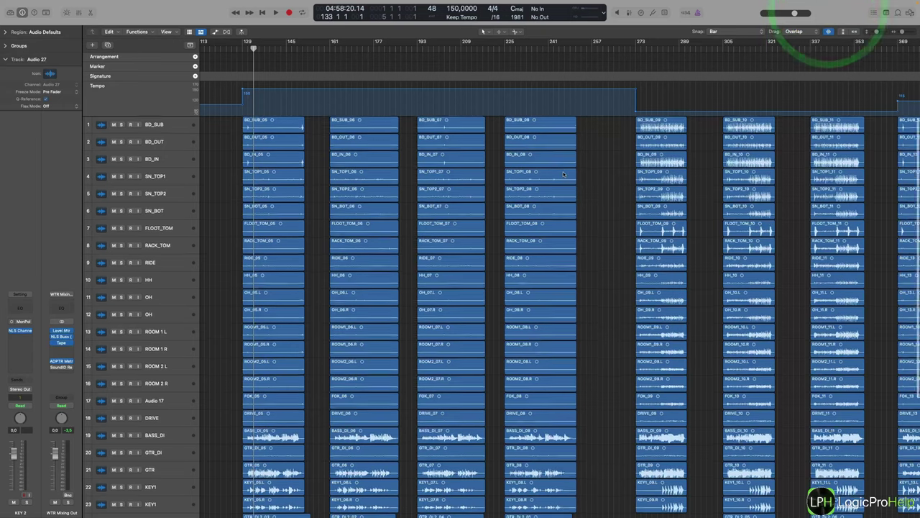
scroll(539, 187, down, 3)
scroll(271, 385, up, 3)
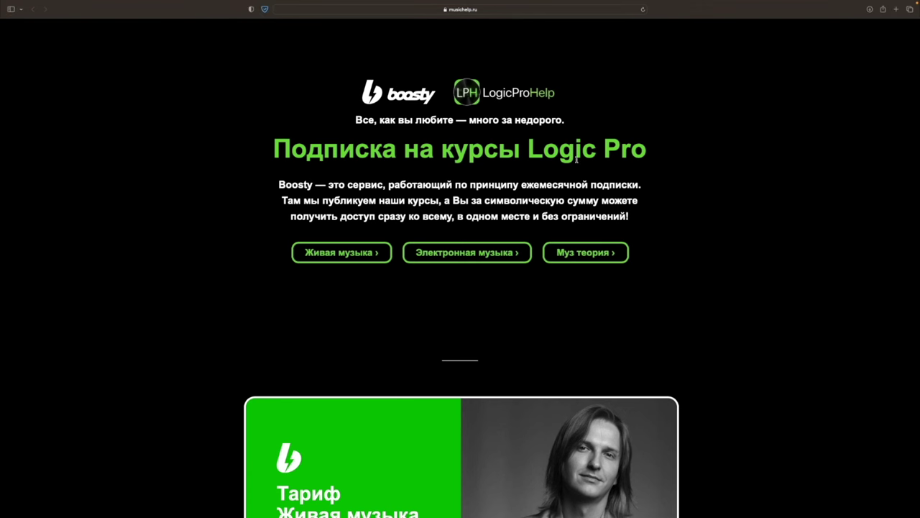
Examine the Boosty subscription page on musichelp.ru in the browser, including the live music plan and its Logic Pro course list.
scroll(580, 168, down, 1)
scroll(764, 187, down, 4)
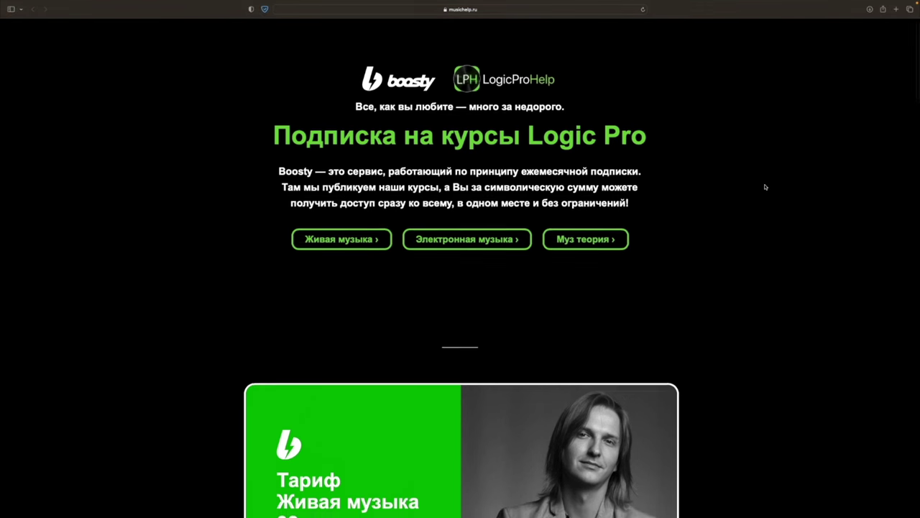
scroll(765, 187, down, 4)
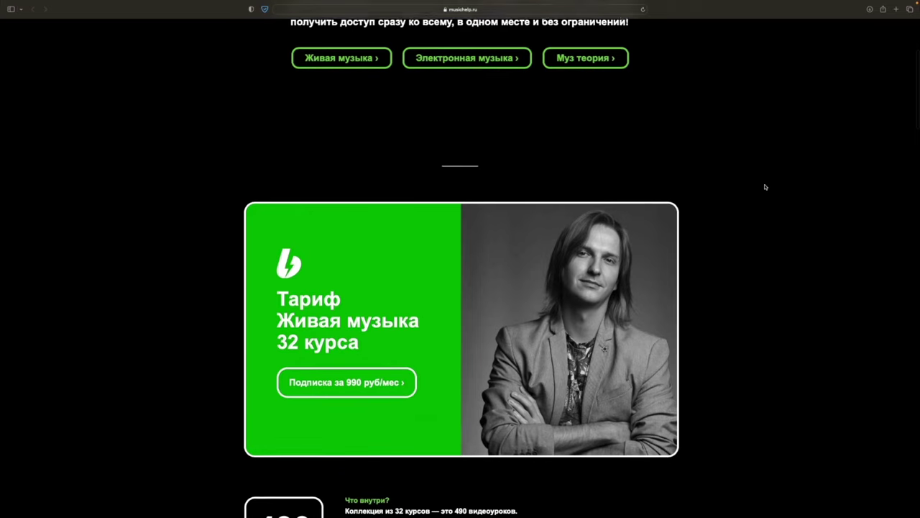
scroll(764, 187, down, 4)
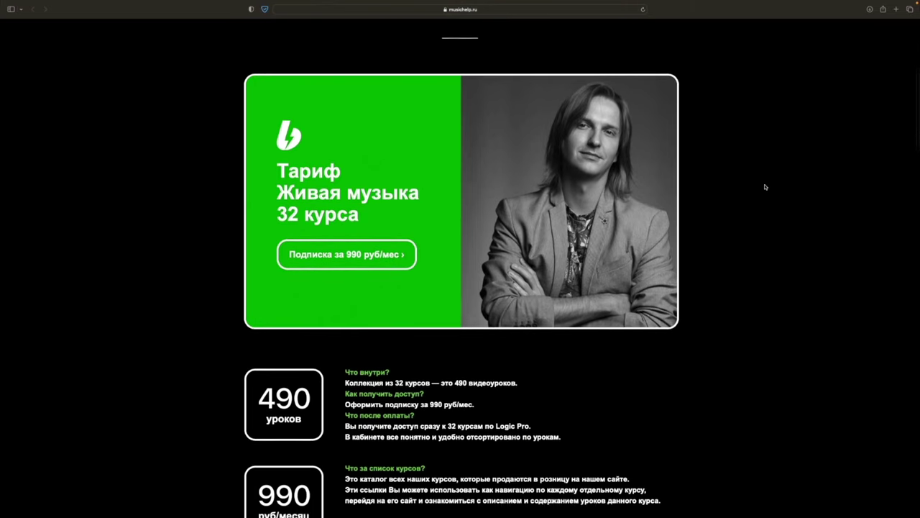
scroll(764, 187, down, 5)
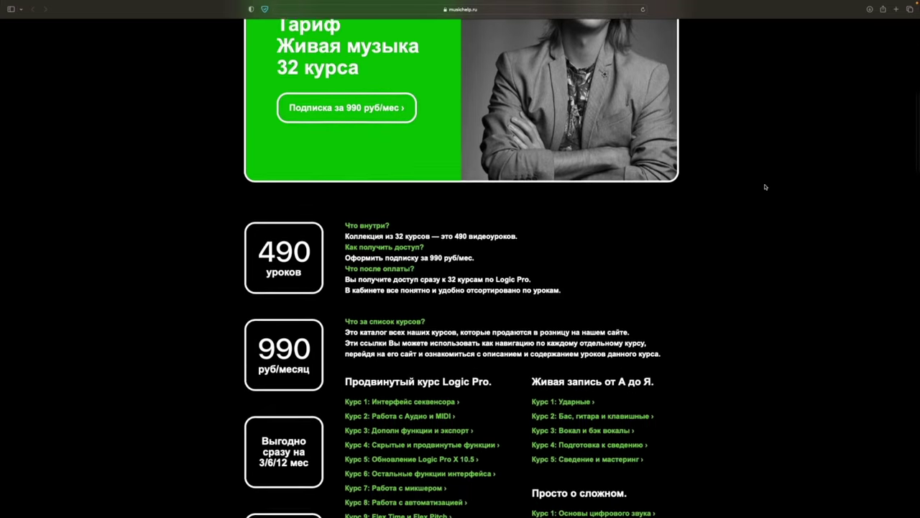
scroll(765, 187, down, 4)
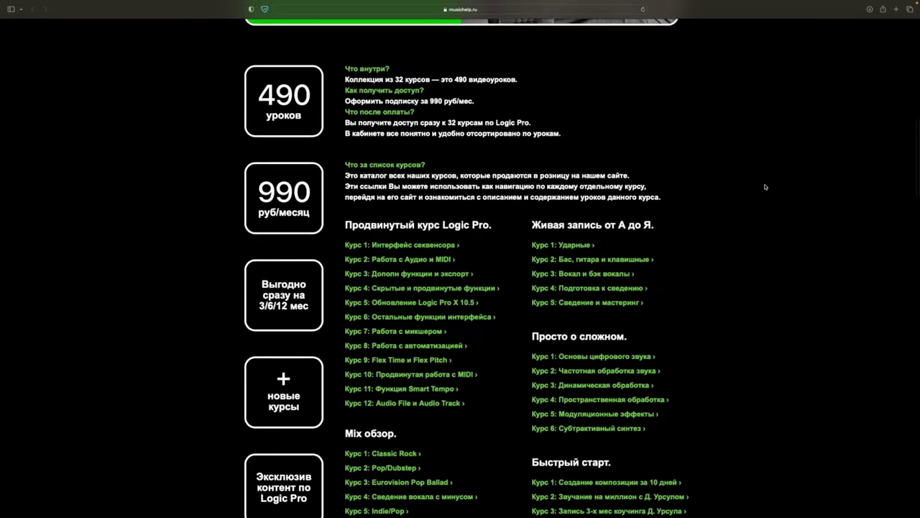
scroll(765, 187, down, 5)
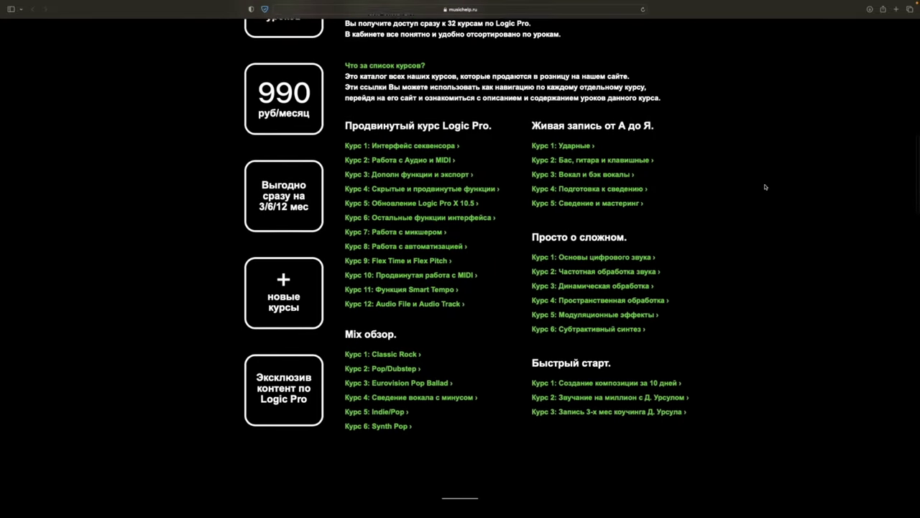
Examine the electronic music and music theory subscription plans and their course lists on the musichelp.ru Boosty page.
scroll(765, 187, down, 6)
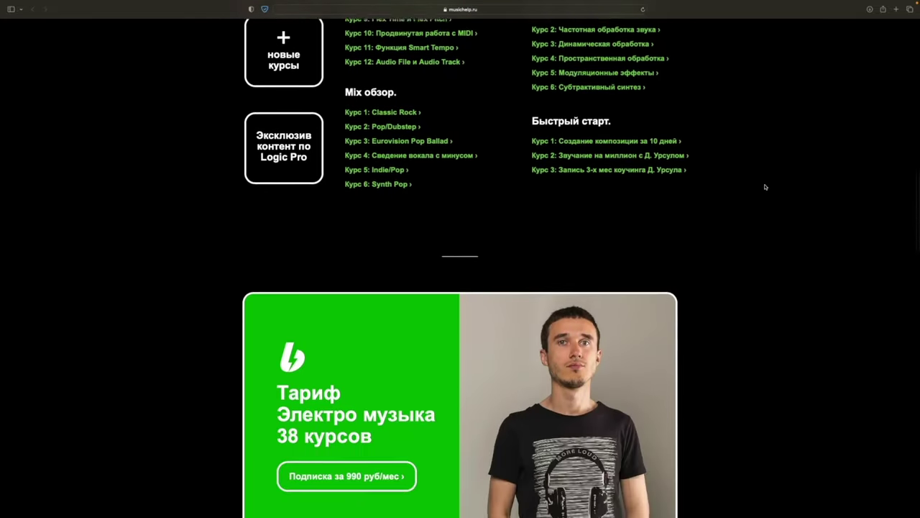
scroll(765, 187, down, 5)
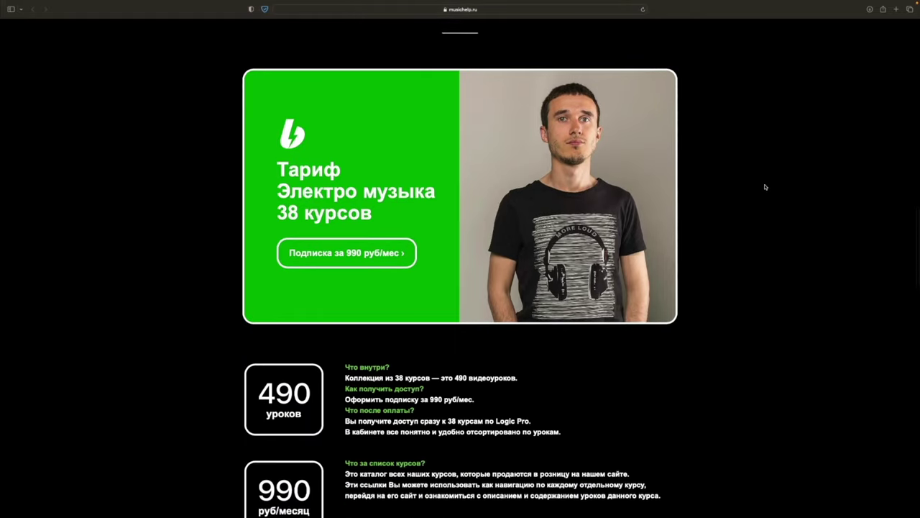
scroll(764, 187, down, 8)
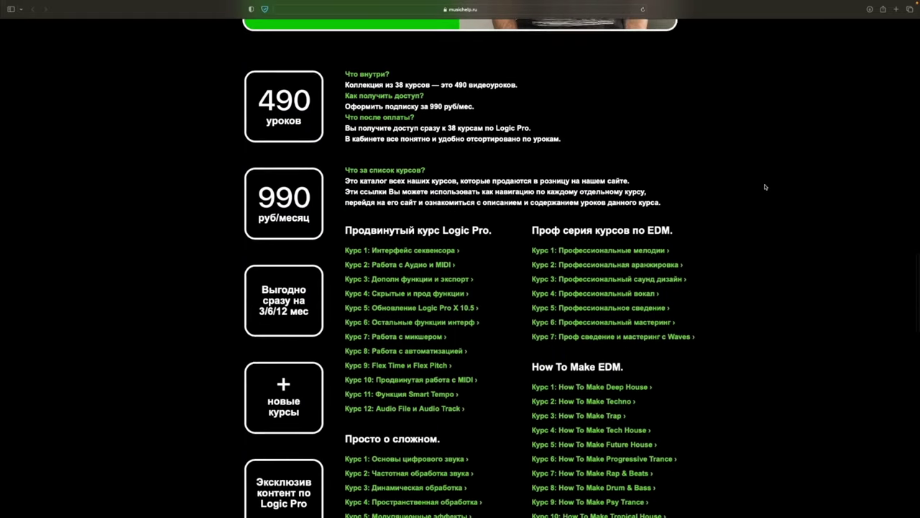
scroll(627, 228, down, 9)
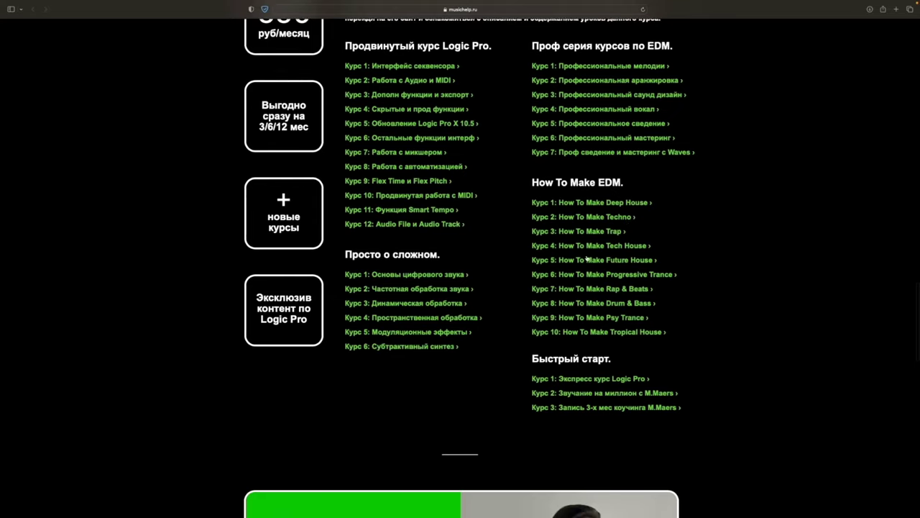
scroll(595, 256, down, 1)
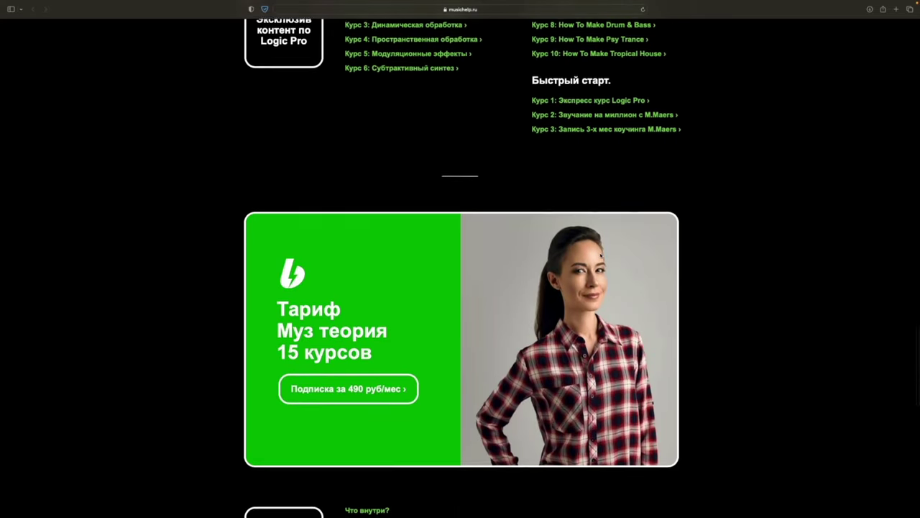
scroll(601, 253, down, 11)
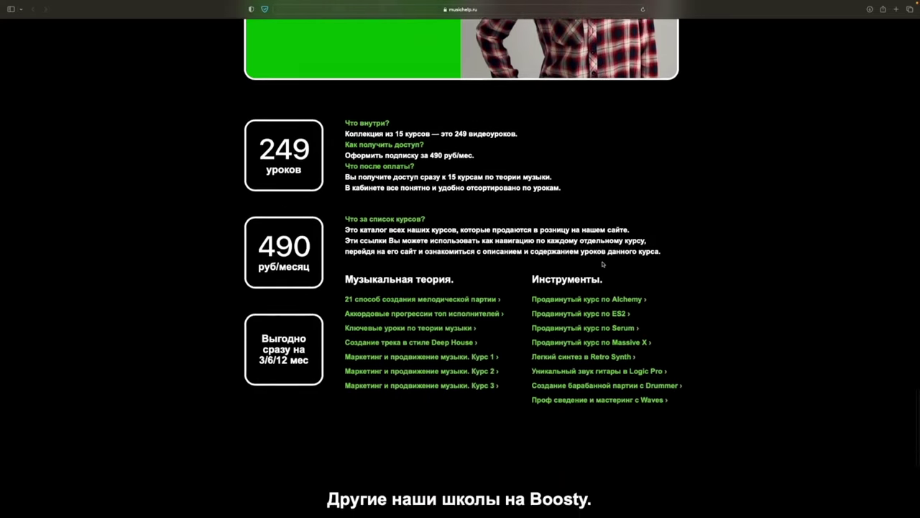
scroll(603, 264, down, 6)
scroll(604, 267, up, 20)
scroll(605, 267, down, 8)
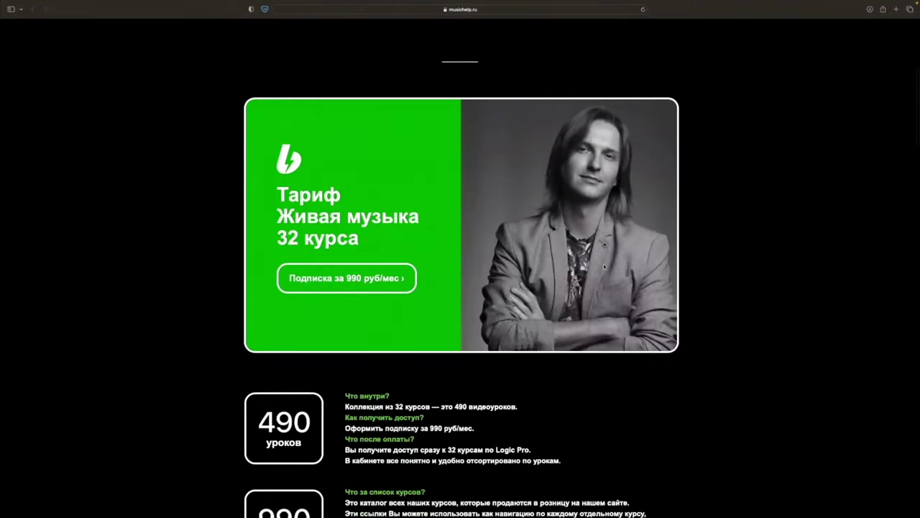
scroll(433, 320, up, 8)
Open the live music plan on Boosty, start subscribing and sign in with the VK account.
click(328, 258)
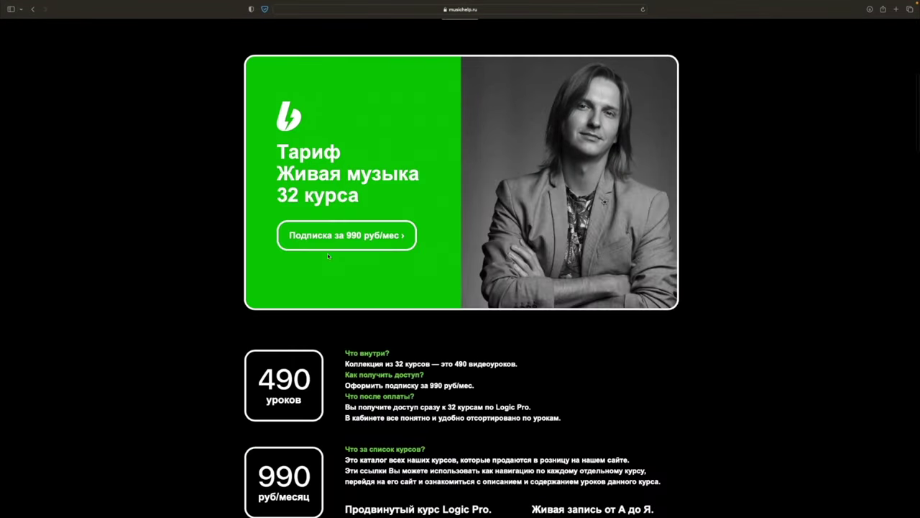
click(358, 339)
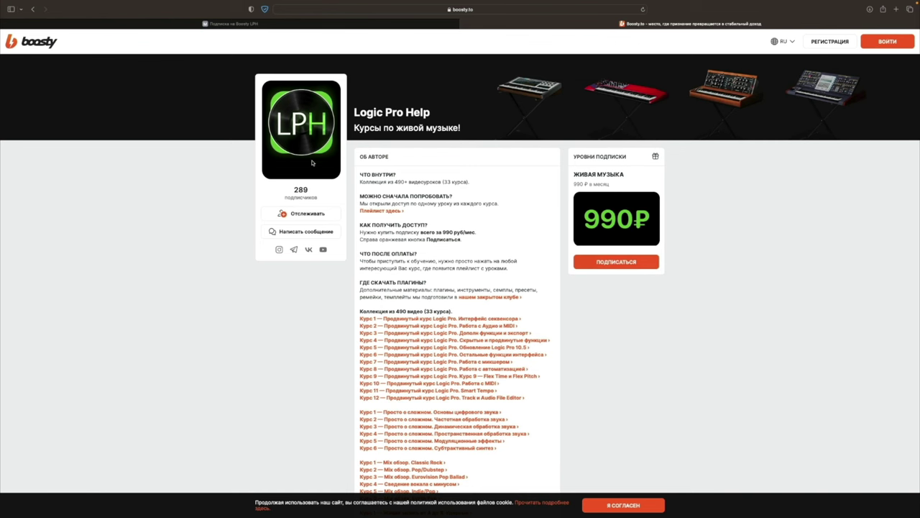
click(589, 264)
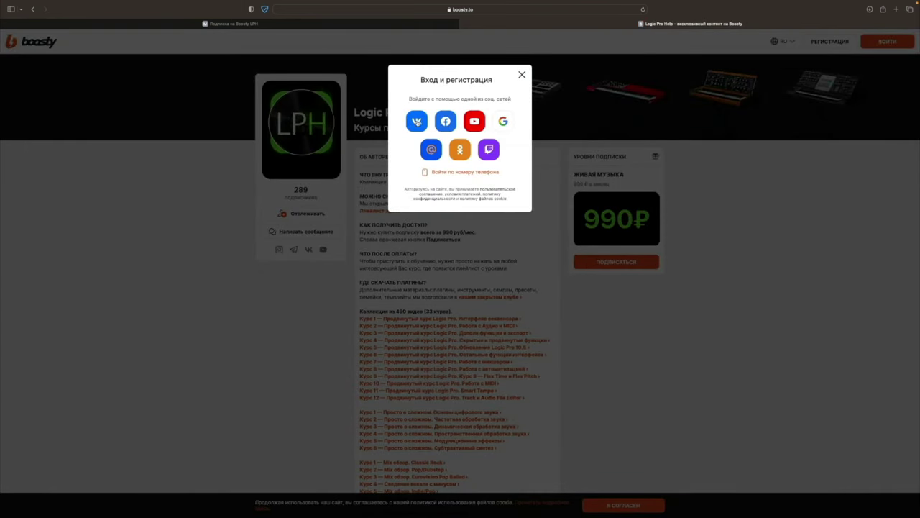
click(417, 122)
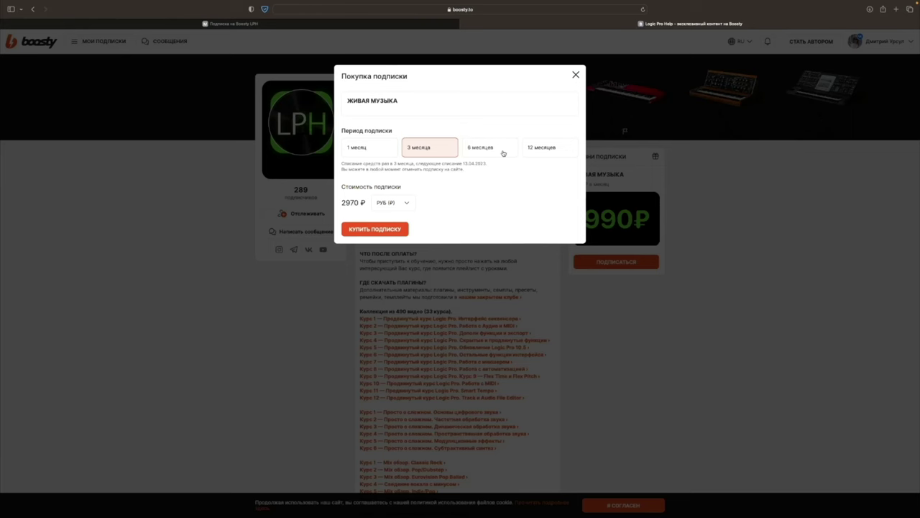
Select the 1-month period for the live music subscription, view its payment methods and close the purchase dialog.
click(503, 151)
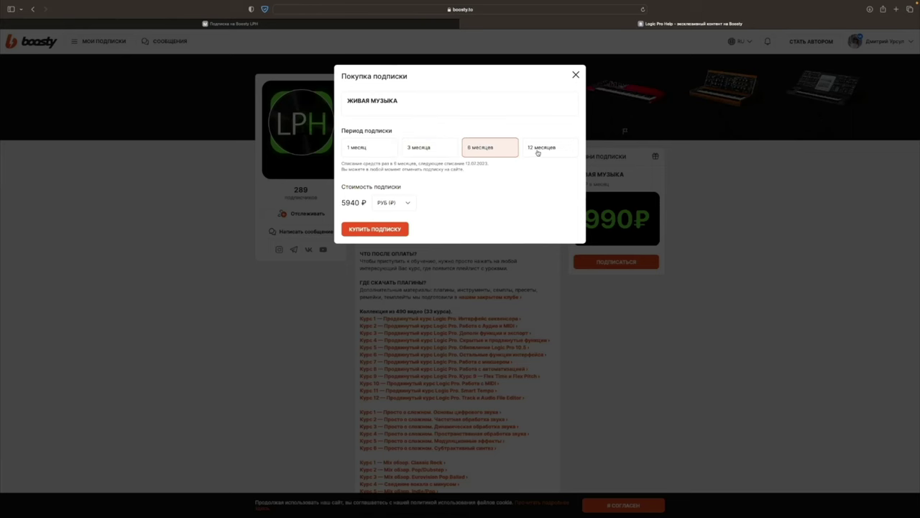
click(369, 149)
click(374, 229)
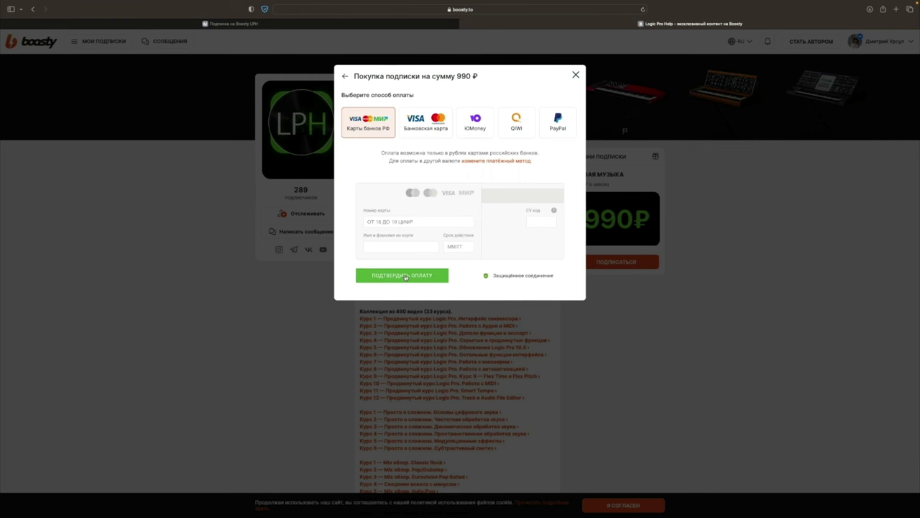
click(497, 308)
Look through the Logic Pro Help course list on Boosty and return to the musichelp.ru page.
scroll(479, 318, down, 2)
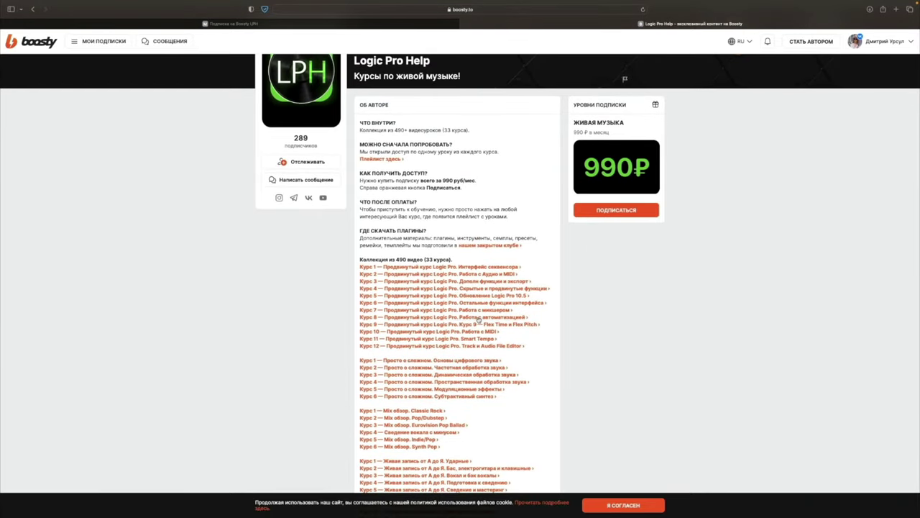
scroll(457, 157, down, 1)
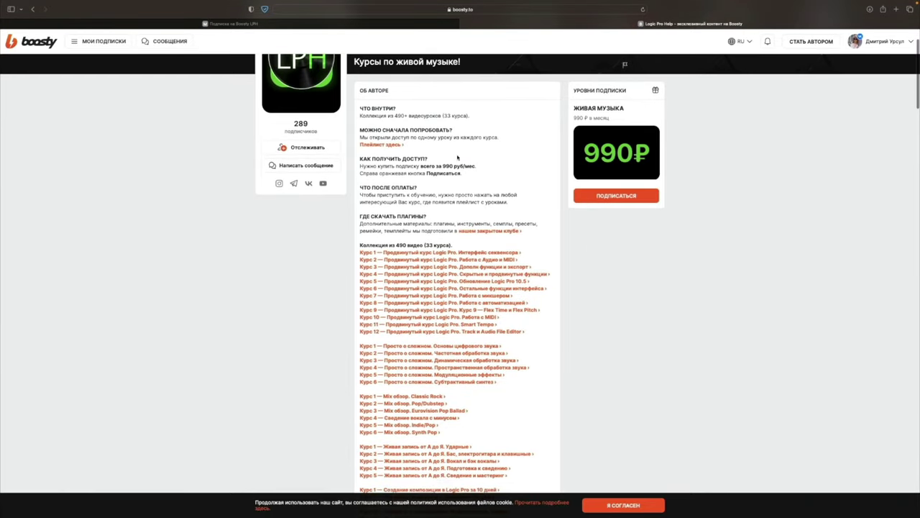
click(323, 25)
scroll(417, 197, up, 5)
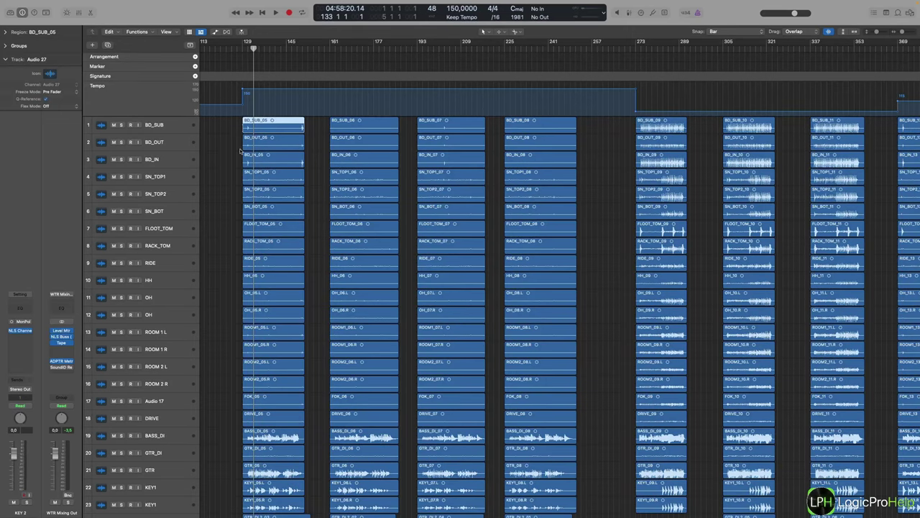
Switch to Logic Pro and pack the BD_SUB_05 region on the first track into a take folder.
scroll(240, 151, down, 2)
scroll(263, 138, up, 3)
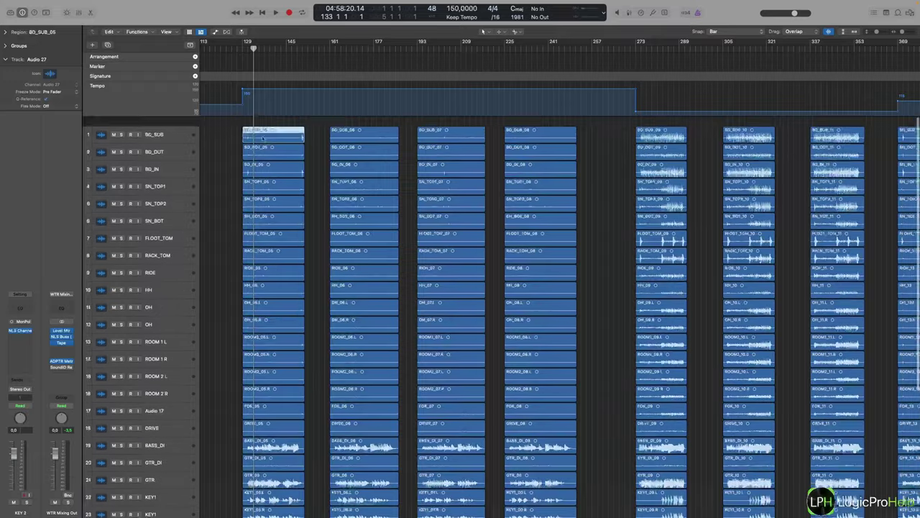
click(162, 126)
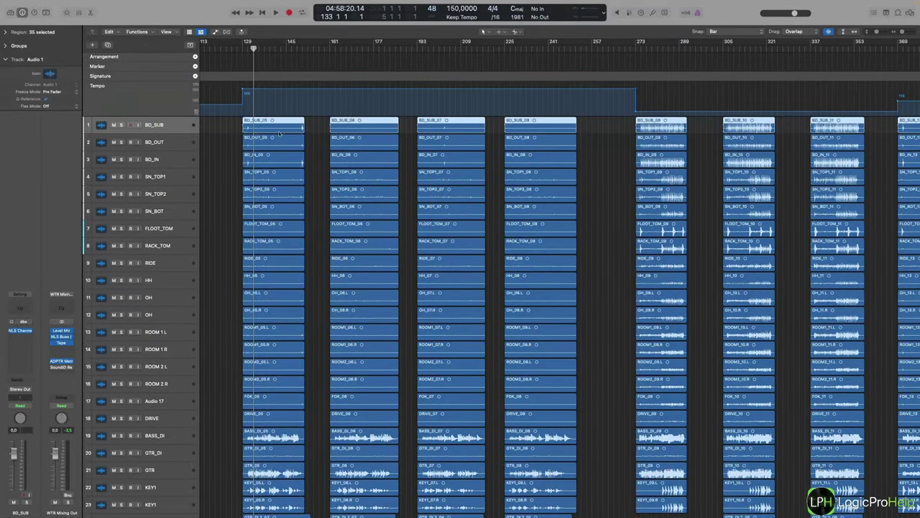
click(248, 130)
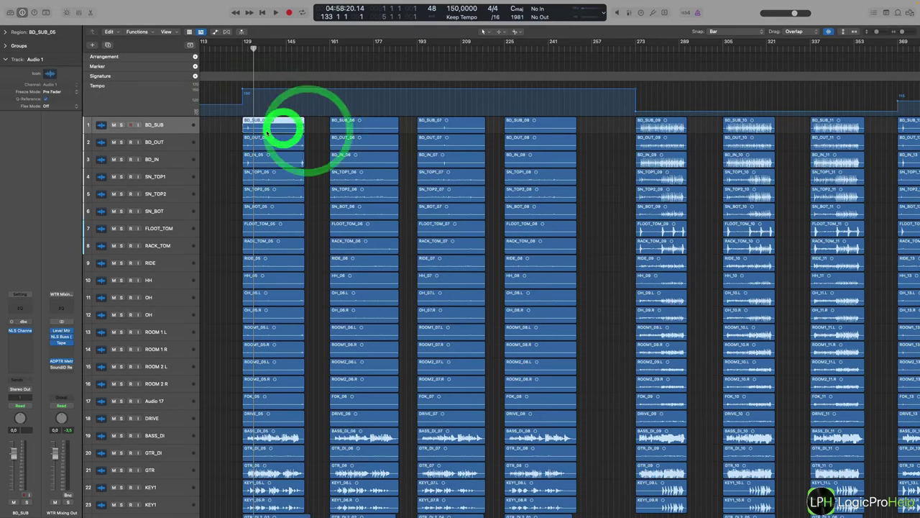
right_click(274, 127)
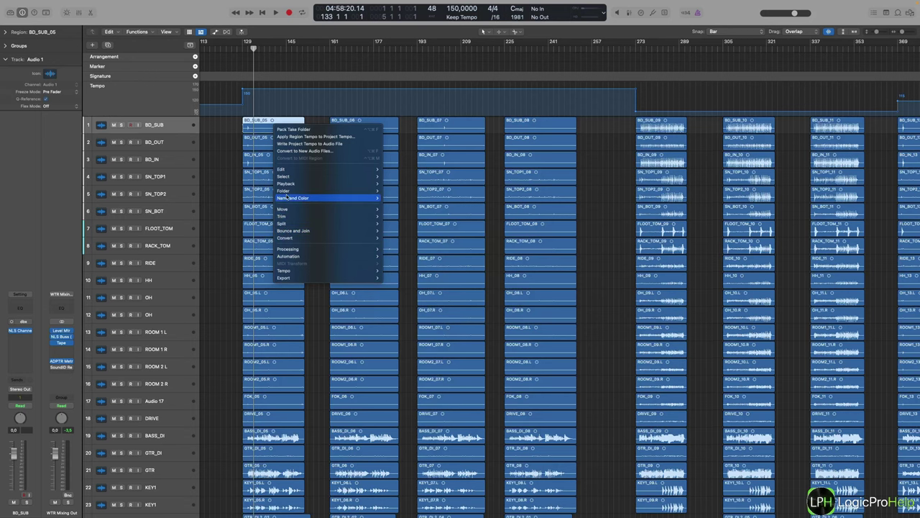
mouse_move(288, 190)
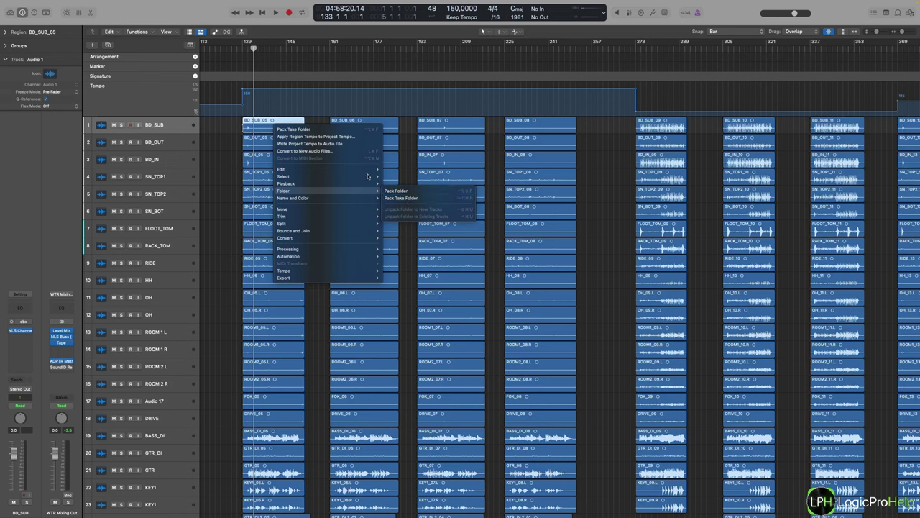
click(290, 130)
click(237, 139)
Expand the BD_SUB take folder to inspect its take lane, and collapse it again.
click(246, 121)
click(246, 120)
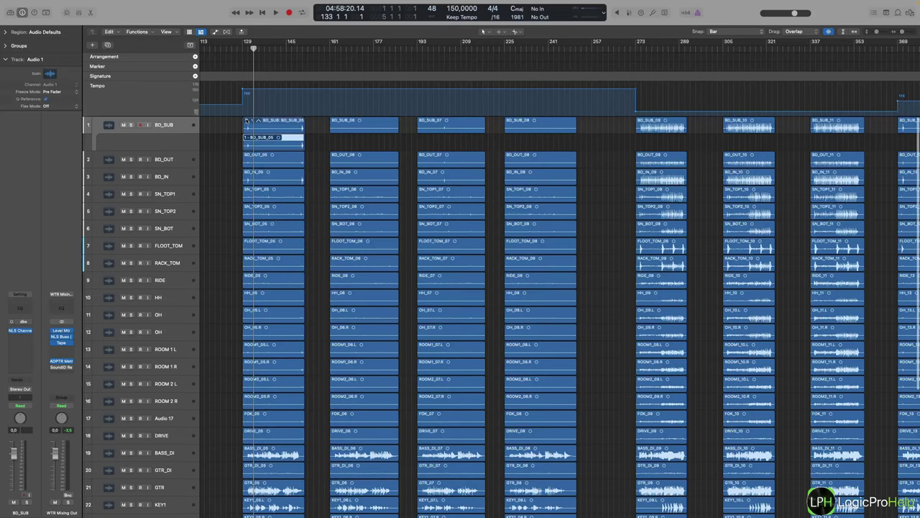
click(247, 120)
click(245, 120)
click(246, 119)
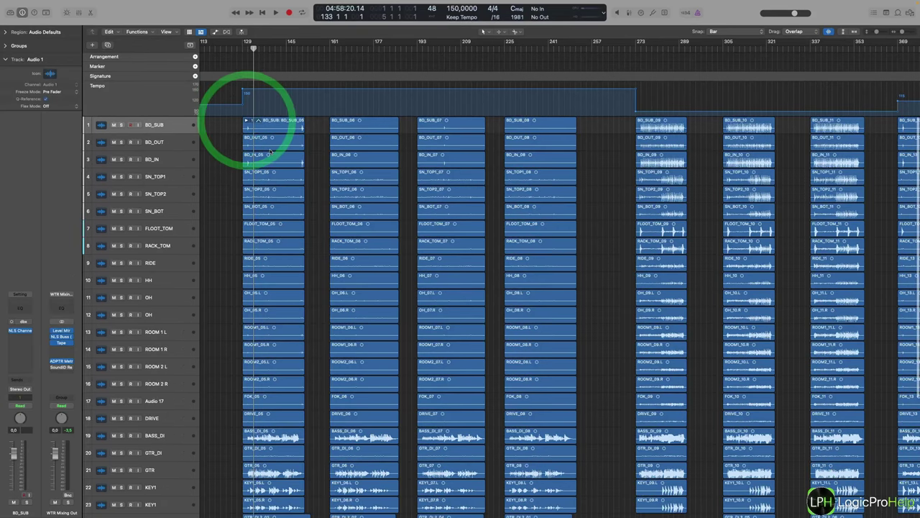
Pack the kick drum regions BD_OUT_05 and BD_IN_05 into separate take folders on their tracks.
ctrl+click(271, 143)
click(275, 145)
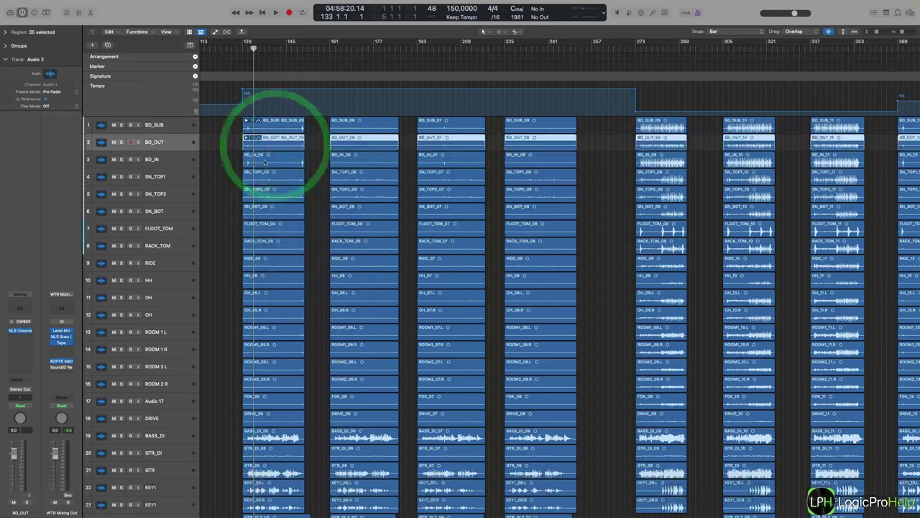
ctrl+click(263, 161)
click(278, 160)
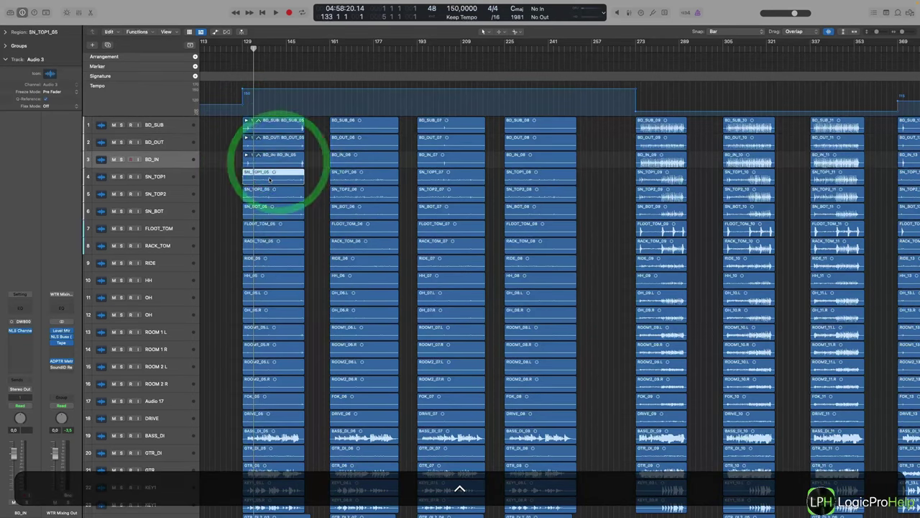
Pack the snare regions SN_TOP1_05, SN_TOP2_05 and SN_BOT_05 into individual take folders.
ctrl+click(273, 175)
click(289, 179)
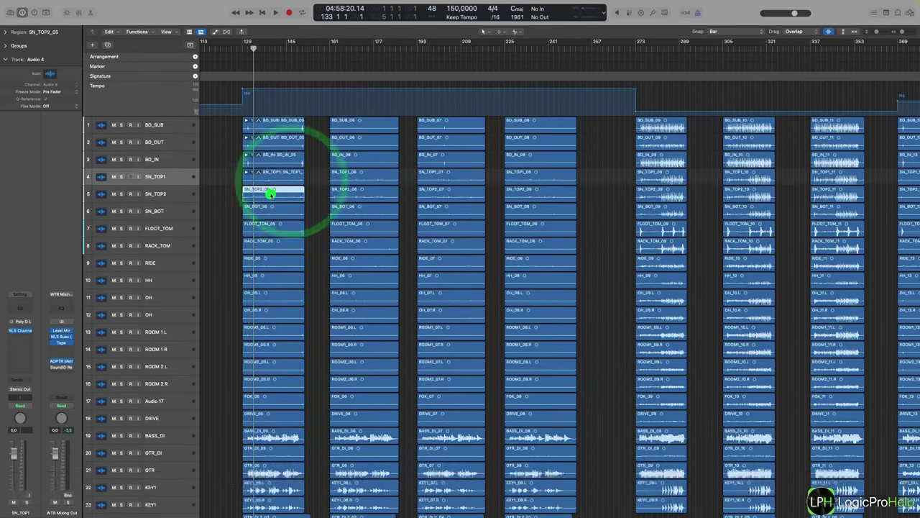
ctrl+click(269, 192)
click(281, 198)
click(269, 208)
ctrl+click(274, 211)
click(281, 215)
Pack the tom regions FLOOT_TOM_05 and RACK_TOM_05 into individual take folders.
click(268, 226)
ctrl+click(268, 227)
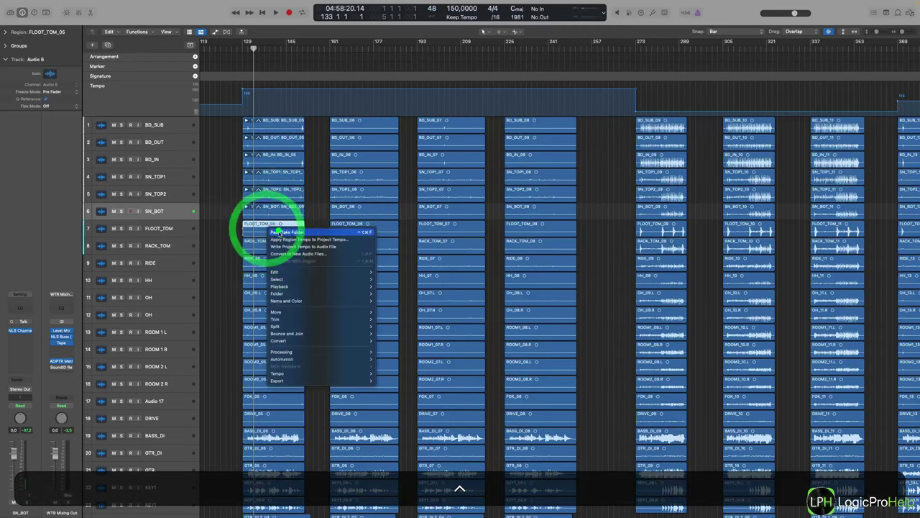
click(277, 232)
click(270, 244)
ctrl+click(273, 246)
click(284, 248)
Pack the cymbal regions RIDE_05 and HH_05 into individual take folders.
scroll(266, 228, down, 2)
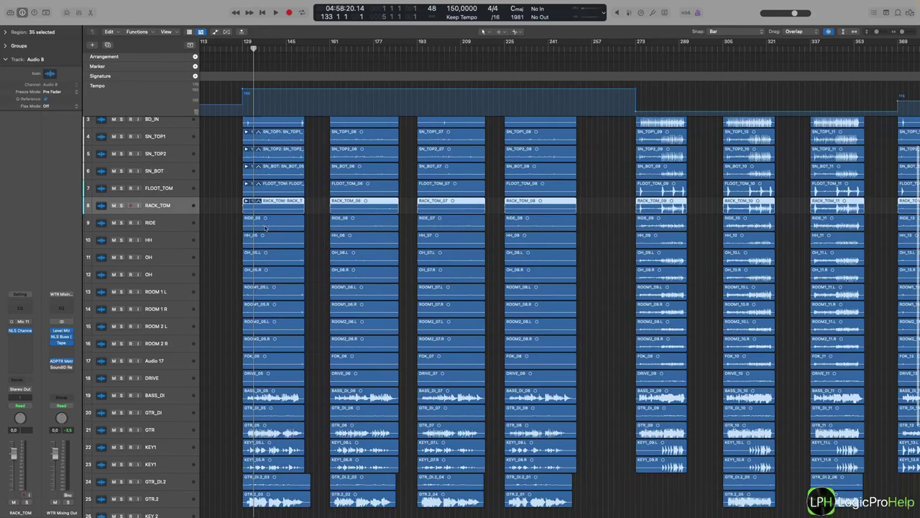
click(266, 225)
drag(251, 302, 288, 369)
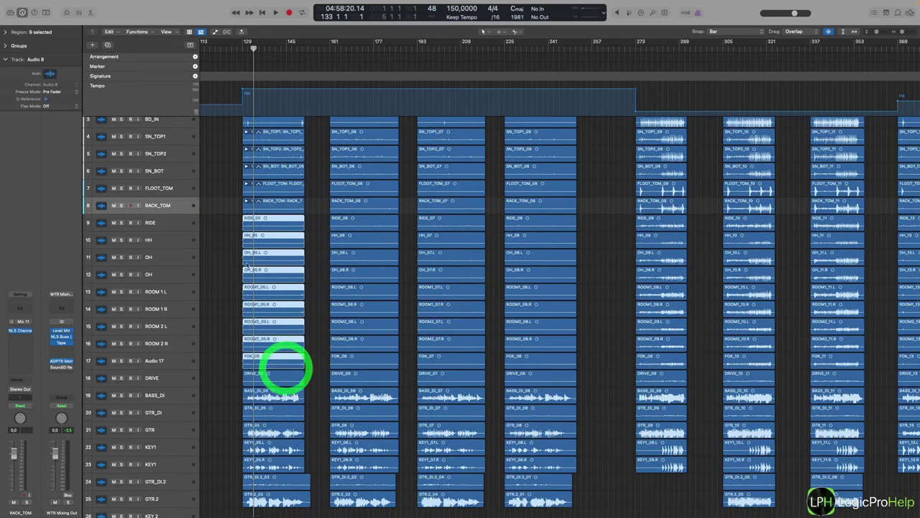
click(270, 226)
ctrl+click(268, 223)
click(277, 225)
click(275, 240)
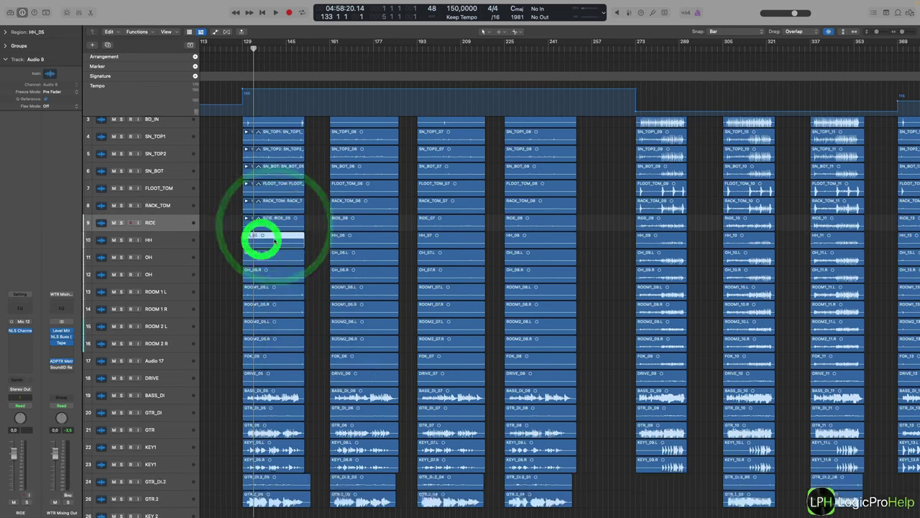
ctrl+click(272, 241)
click(282, 242)
Pack the overhead regions OH_05.L and OH_05.R into individual take folders.
click(267, 255)
ctrl+click(258, 256)
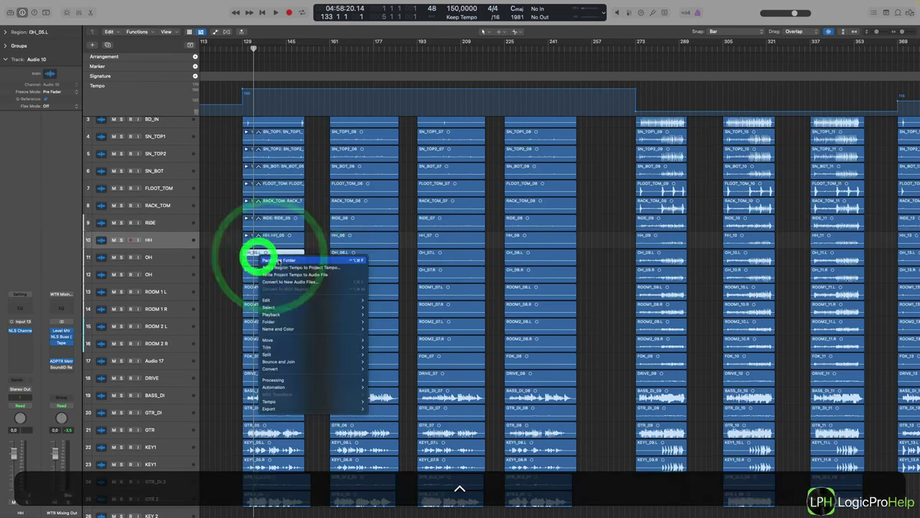
click(273, 259)
click(266, 273)
ctrl+click(263, 273)
click(273, 277)
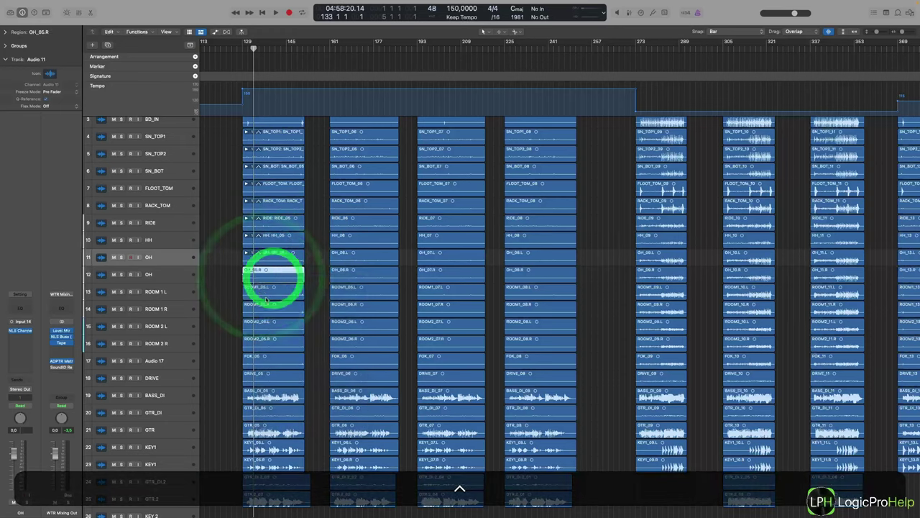
Pack the room microphone regions ROOM1_05.L and ROOM1_05.R into individual take folders.
click(263, 288)
ctrl+click(251, 287)
click(278, 290)
click(273, 308)
ctrl+click(273, 309)
click(283, 314)
Pack the room microphone regions ROOM2_05.L and ROOM2_05.R into individual take folders.
click(271, 324)
ctrl+click(268, 328)
click(279, 332)
click(263, 339)
ctrl+click(262, 339)
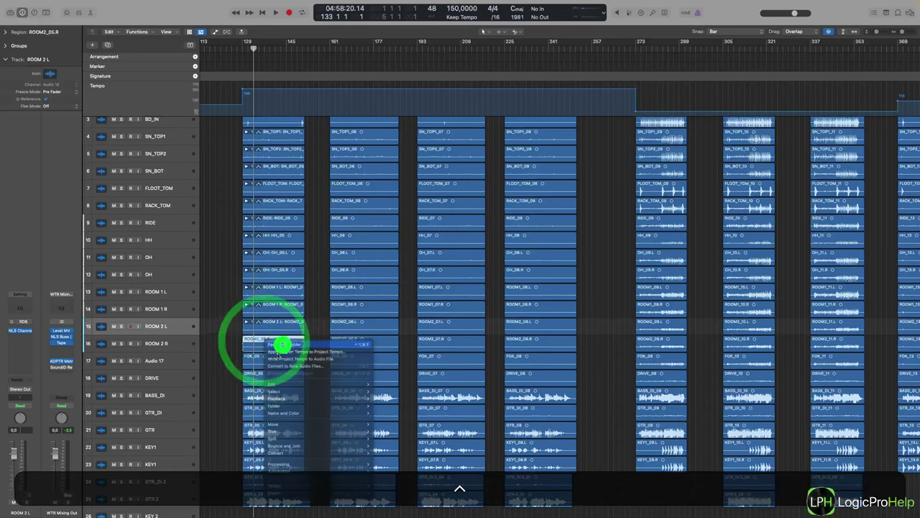
click(281, 344)
Pack the FOK_05 region on the Audio 17 track and the DRIVE_05 region into individual take folders.
click(260, 357)
ctrl+click(260, 357)
click(275, 362)
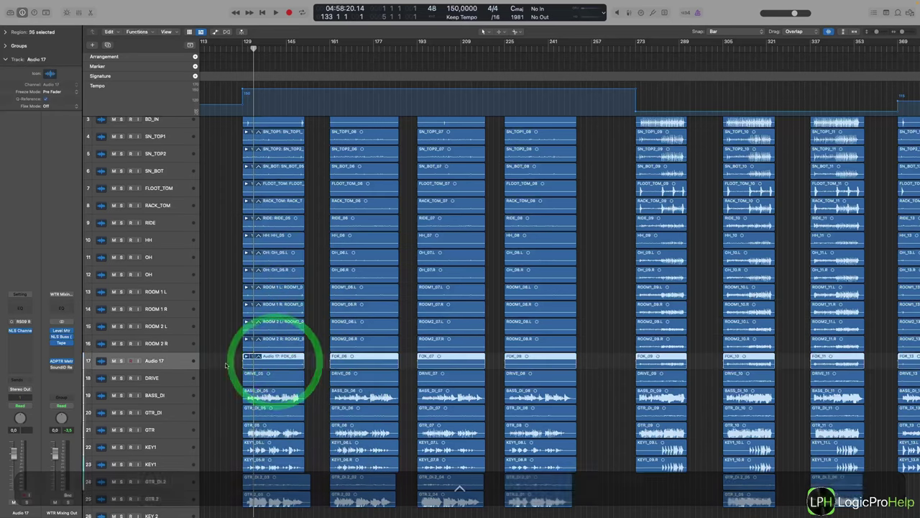
scroll(273, 348, down, 2)
click(264, 328)
ctrl+click(264, 328)
click(280, 332)
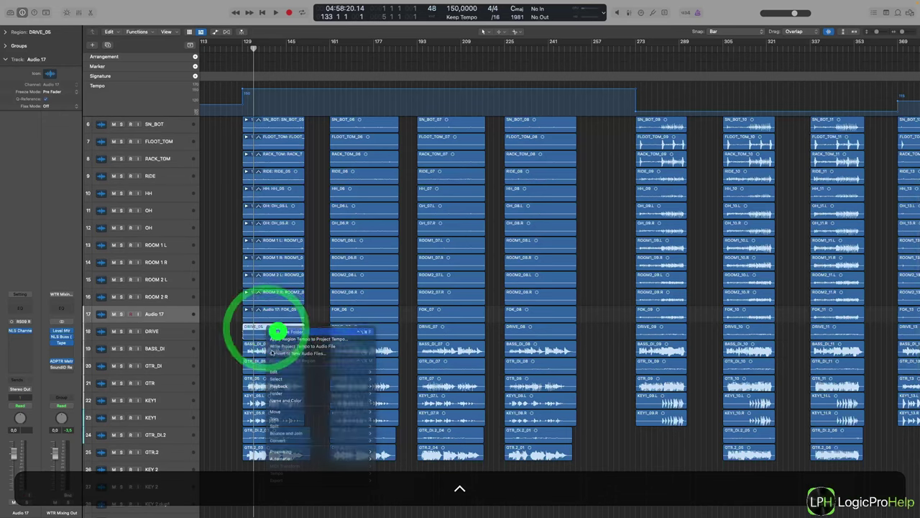
Pack the BASS_DI_05 and GTR_DI_05 regions into individual take folders.
click(266, 351)
click(282, 360)
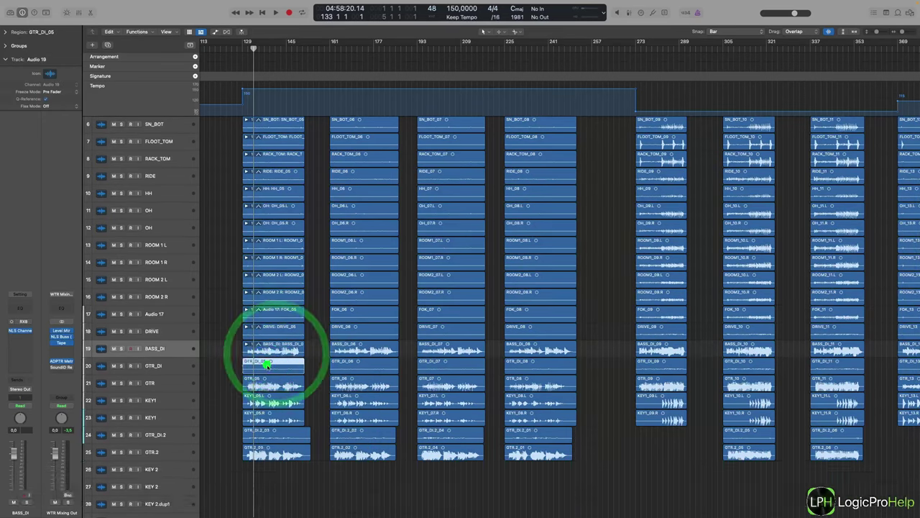
click(263, 363)
ctrl+click(263, 363)
click(282, 362)
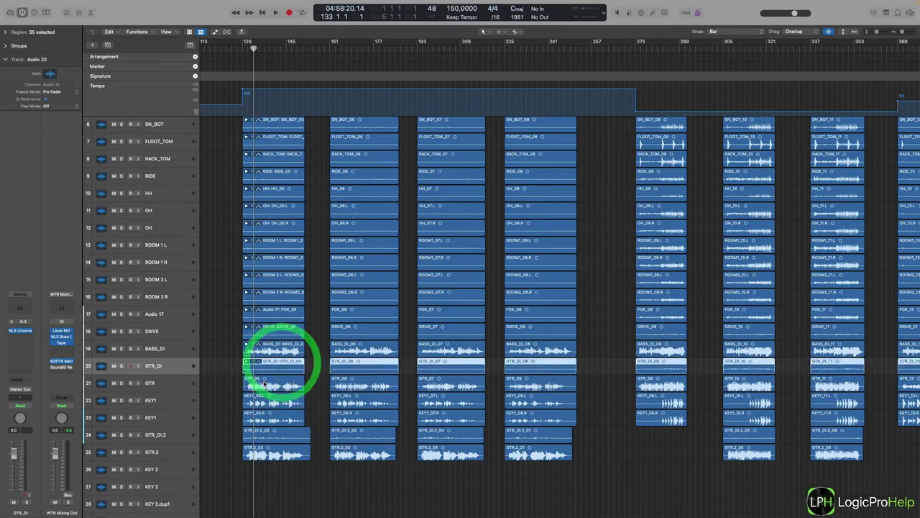
Pack the GTR_05, KEY1_05.L and KEY1_05.R regions into individual take folders.
click(271, 386)
click(266, 399)
ctrl+click(266, 399)
click(287, 362)
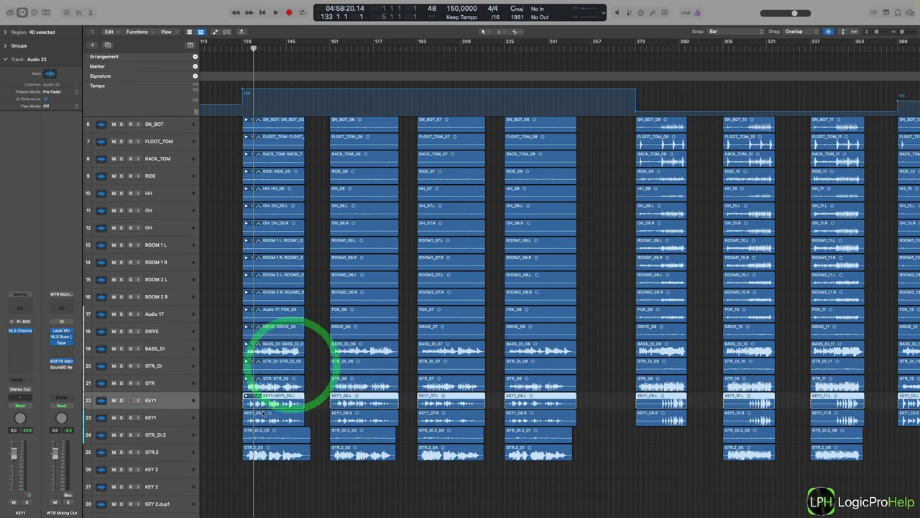
click(266, 415)
click(291, 361)
Pack the GTR_DI.2_03 and GTR.2_03 regions into individual take folders and check the folders on all tracks.
click(268, 433)
ctrl+click(268, 433)
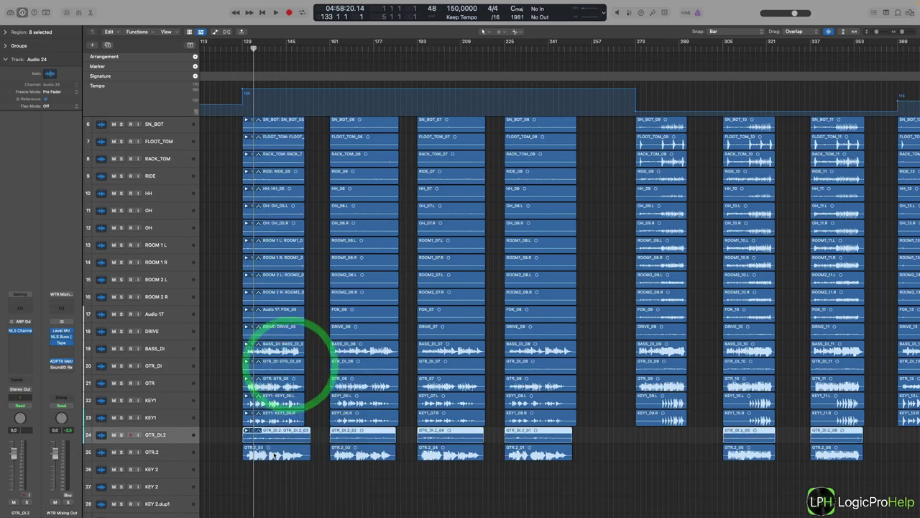
click(273, 448)
ctrl+click(272, 451)
click(289, 362)
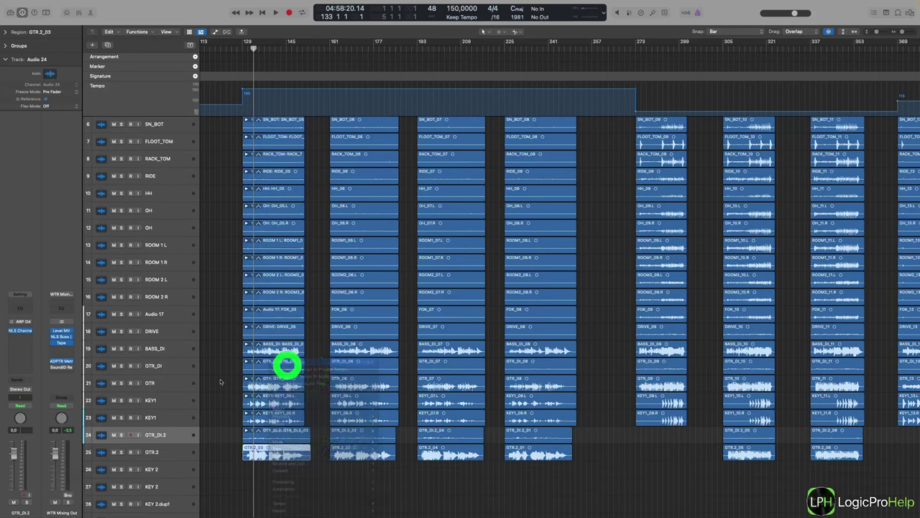
click(225, 379)
scroll(225, 380, down, 3)
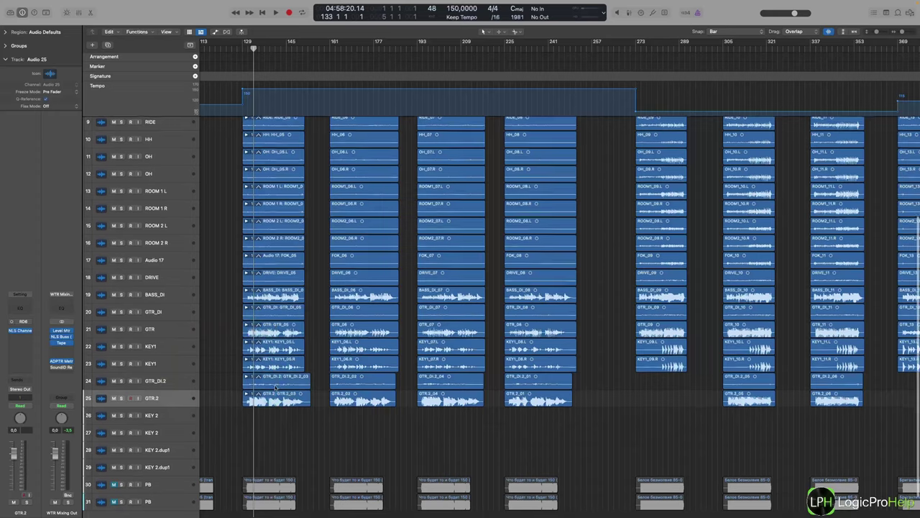
scroll(276, 325, up, 8)
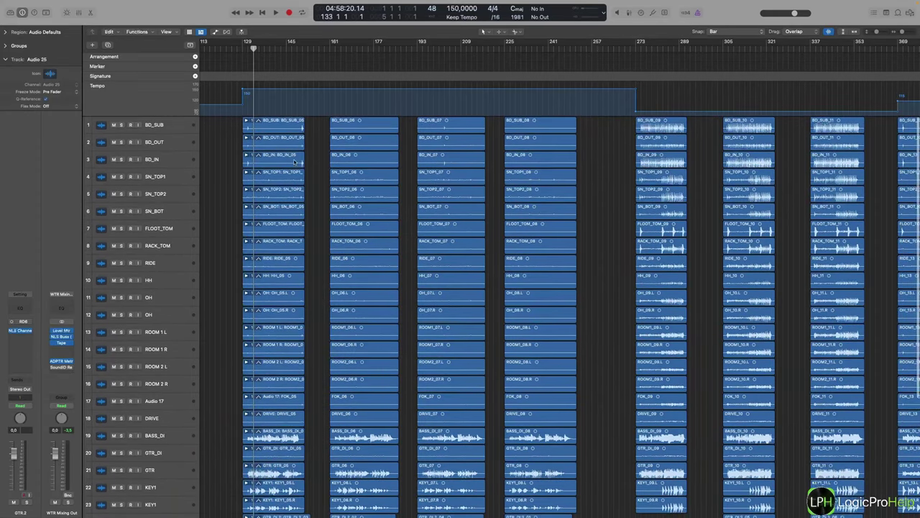
scroll(377, 265, down, 6)
scroll(377, 264, up, 6)
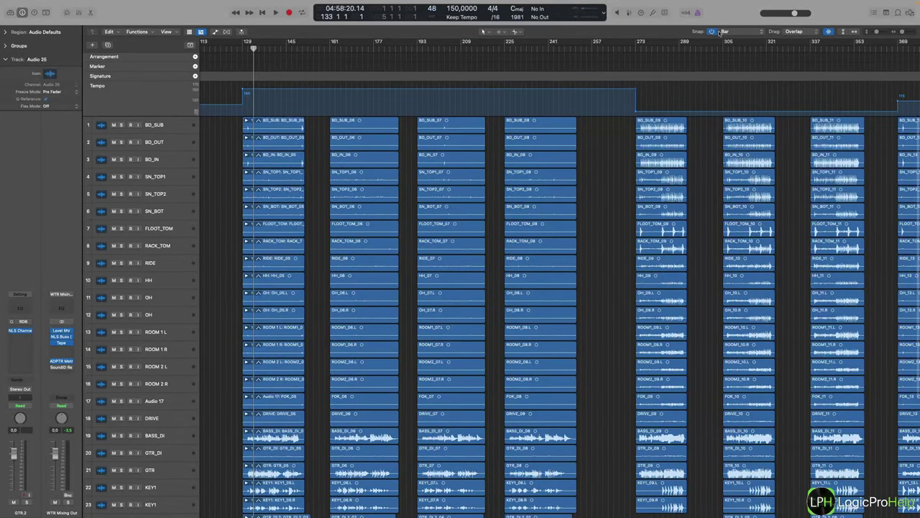
With the Drag mode on Overlap, move the second-take regions (BD_SUB_06 column) on all tracks onto the take folders at bar 129.
click(790, 31)
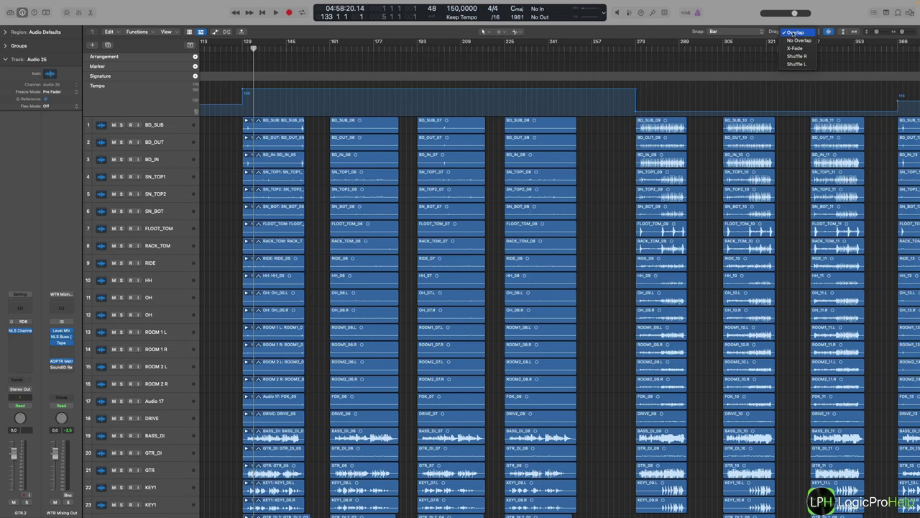
click(327, 129)
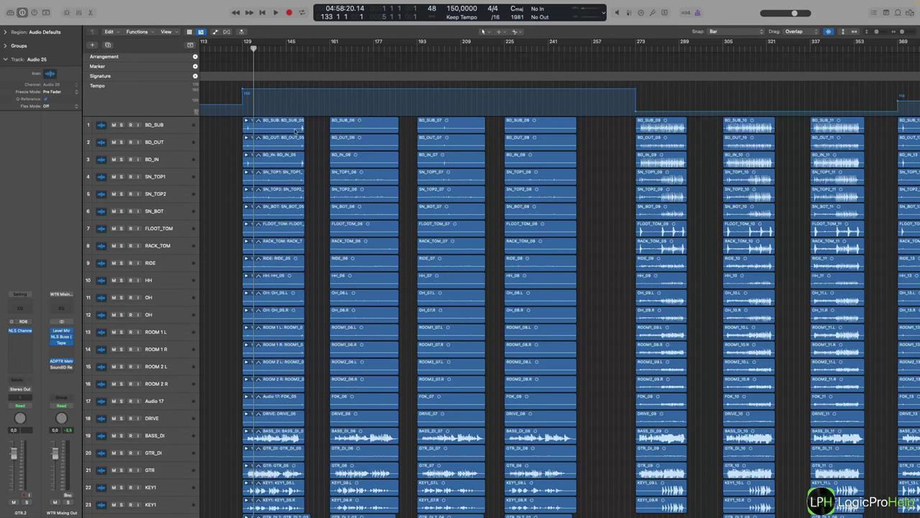
drag(320, 129, 377, 467)
scroll(372, 453, up, 5)
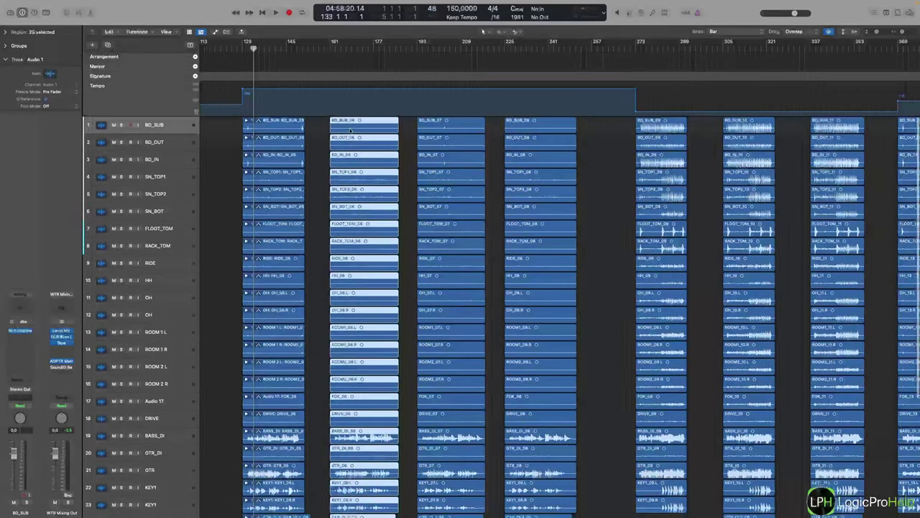
drag(343, 129, 256, 128)
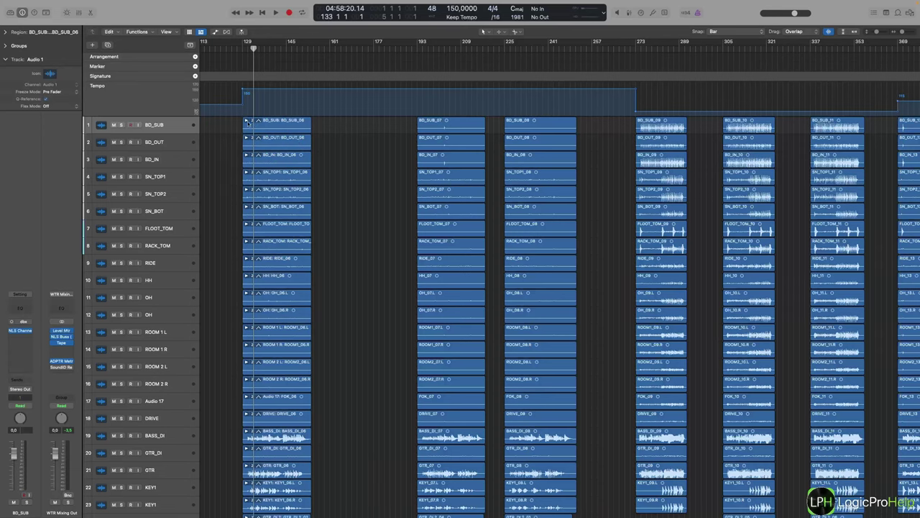
Inspect the takes inside the BD_SUB and BD_OUT take folders.
click(247, 121)
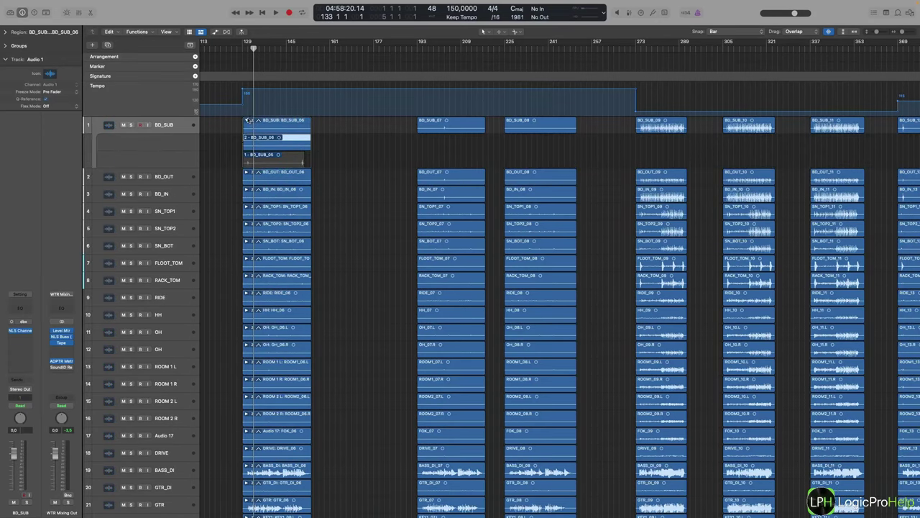
click(247, 120)
click(246, 138)
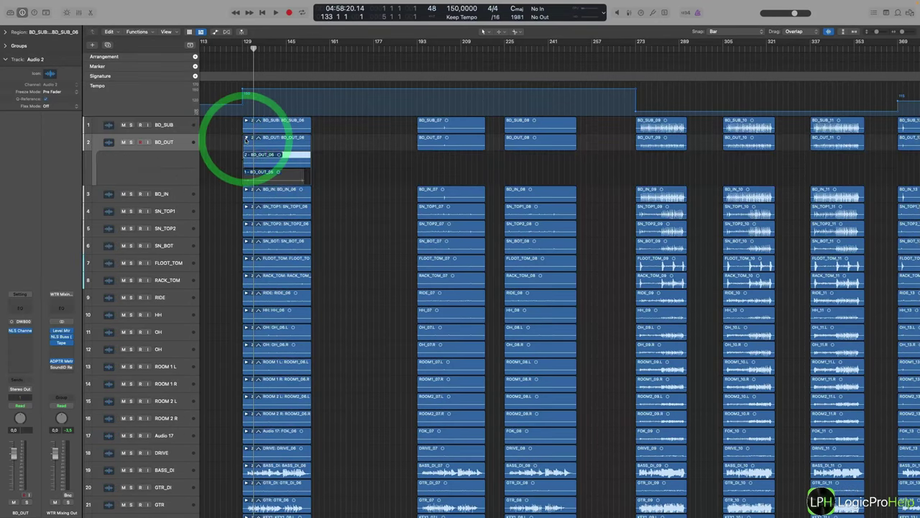
click(247, 138)
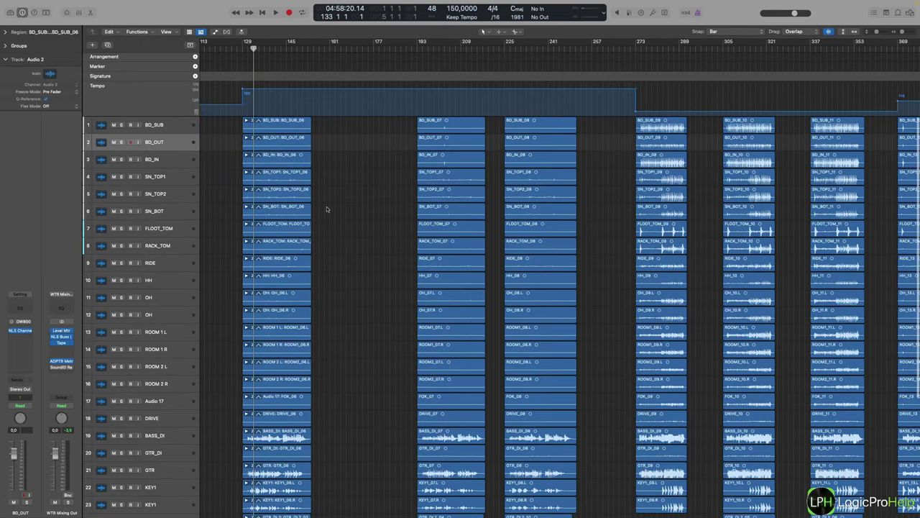
Move the third-take regions (BD_SUB_07 column) on all tracks onto the take folders at bar 129.
scroll(327, 221, down, 3)
scroll(327, 221, up, 3)
drag(410, 128, 462, 482)
scroll(461, 359, up, 4)
drag(425, 128, 260, 127)
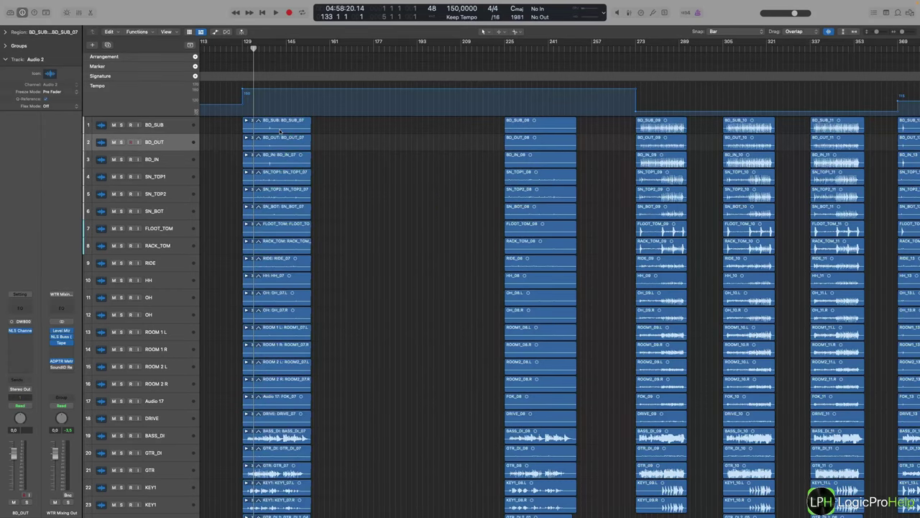
Move the fourth-take regions (BD_SUB_08 column) on all tracks onto the take folders at bar 129 and check the BD_SUB folder.
drag(477, 127, 543, 483)
scroll(517, 134, up, 3)
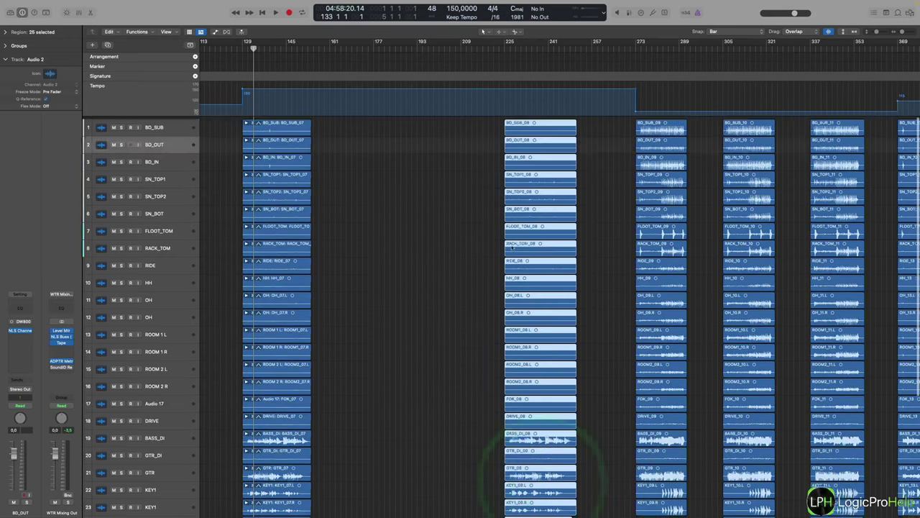
drag(509, 129, 254, 127)
click(244, 121)
click(245, 121)
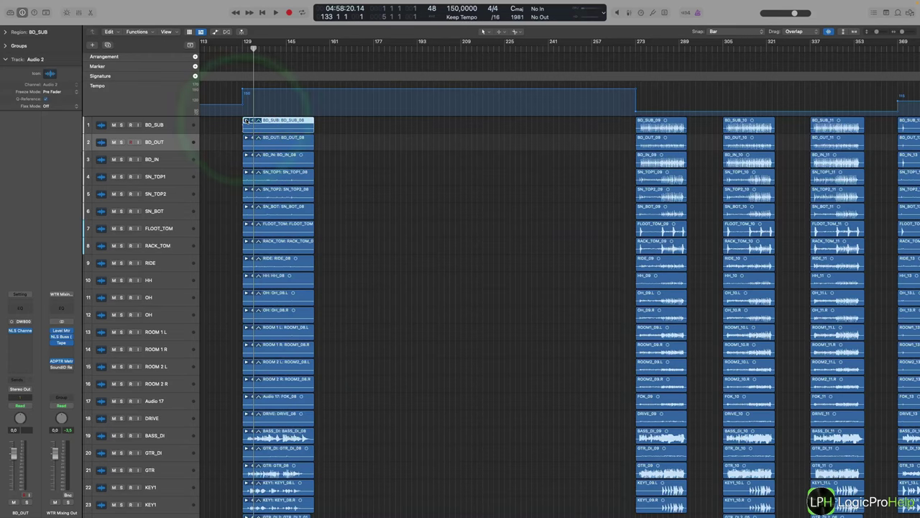
click(246, 120)
click(246, 120)
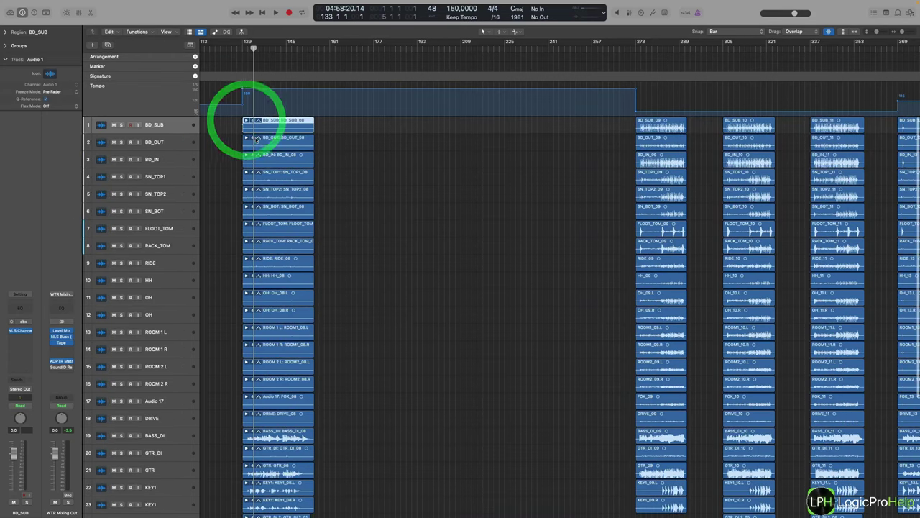
Activate the mixer groups and check that Group 1 has Editing (Selection) enabled in its settings.
click(79, 12)
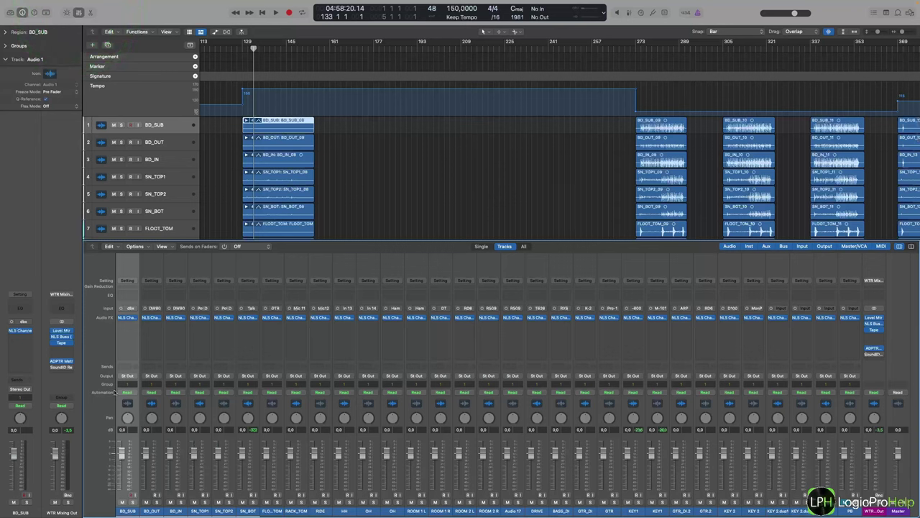
key(shift+g)
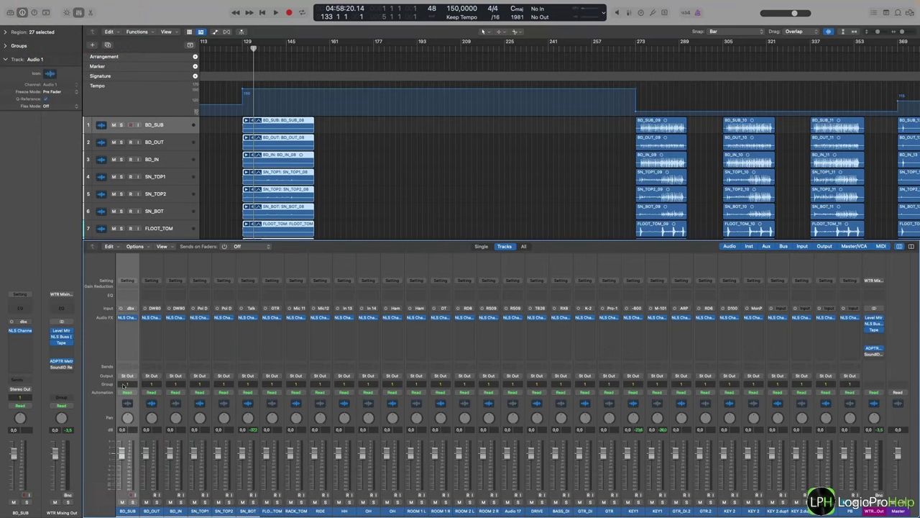
click(126, 391)
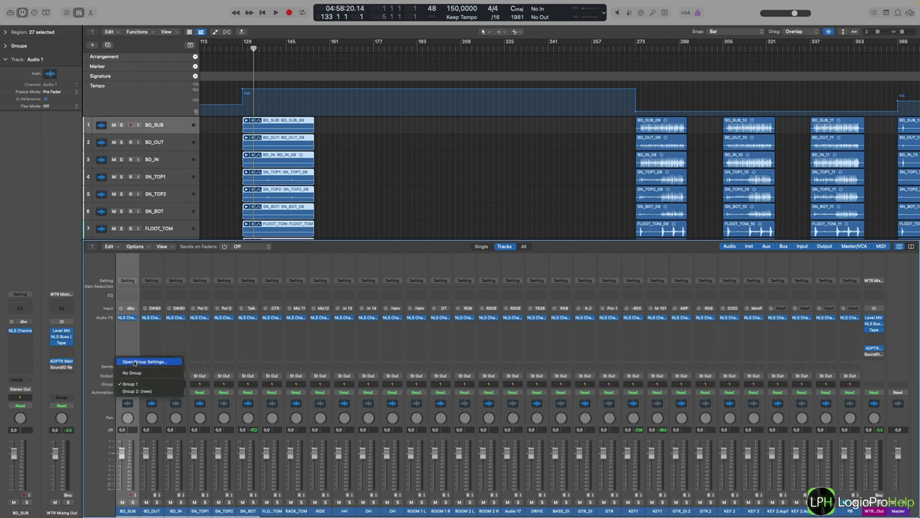
click(135, 363)
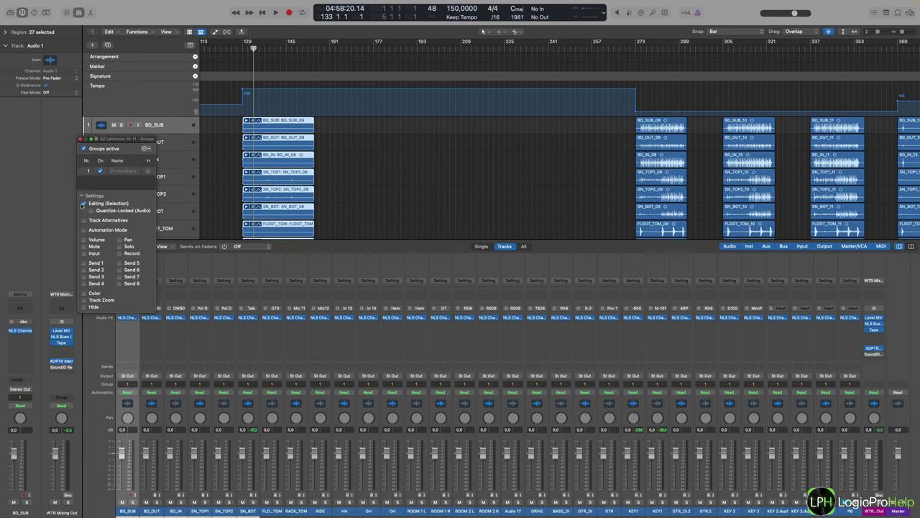
click(80, 139)
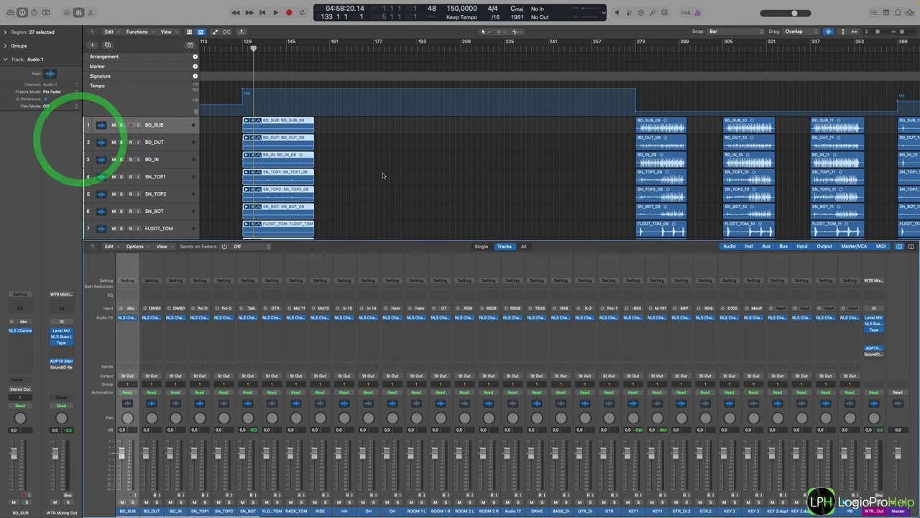
click(380, 173)
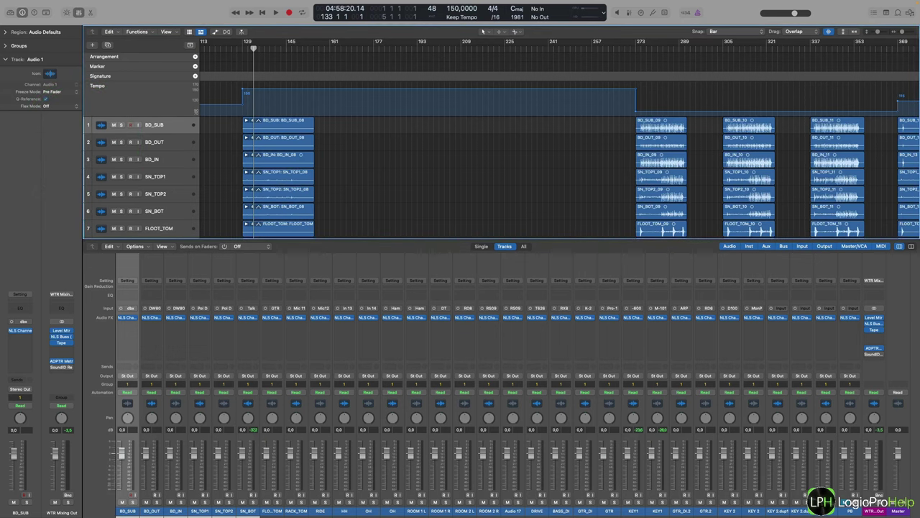
Switch the grouped take folders through takes BD_SUB_07, _05, _06 and _08, ending on take 1 (BD_SUB_05).
click(252, 138)
click(269, 149)
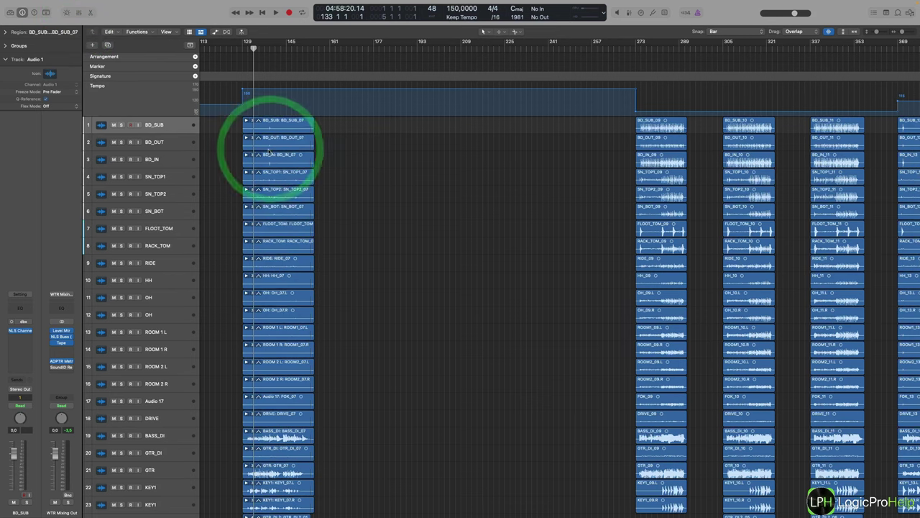
click(252, 120)
click(266, 144)
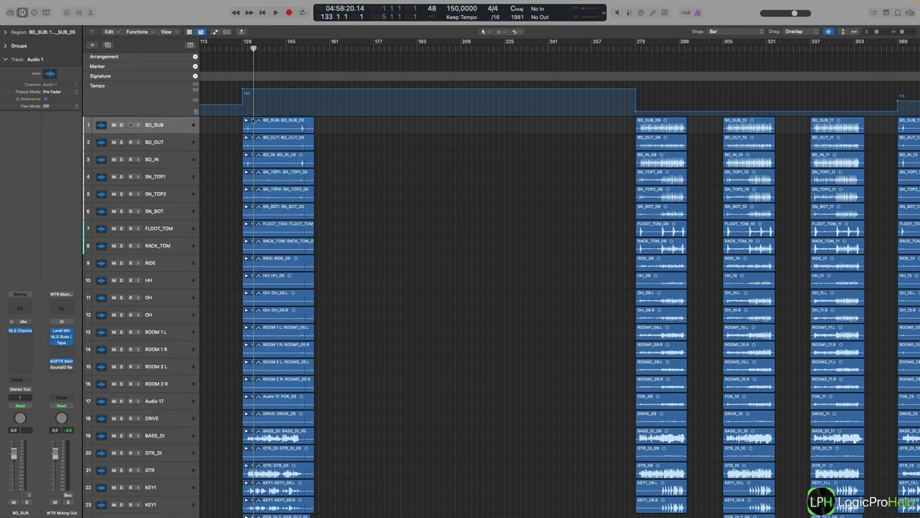
click(252, 120)
click(260, 136)
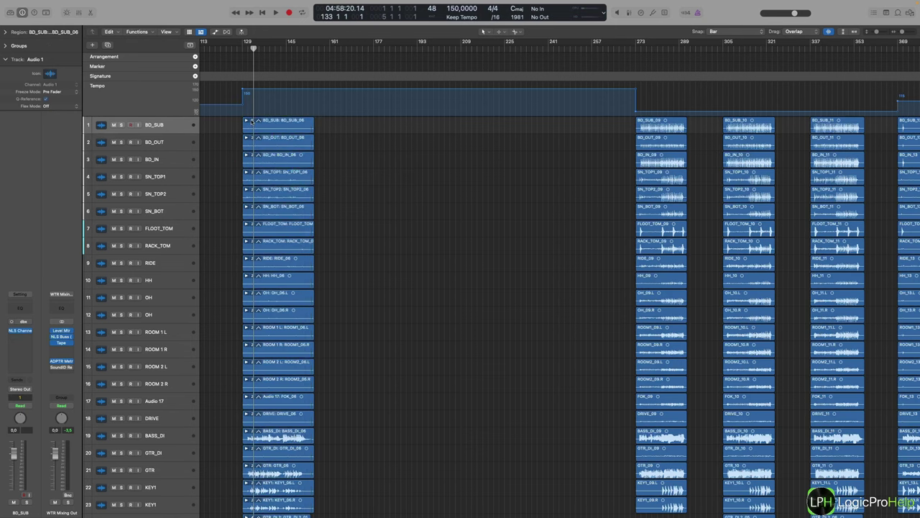
click(252, 120)
click(266, 123)
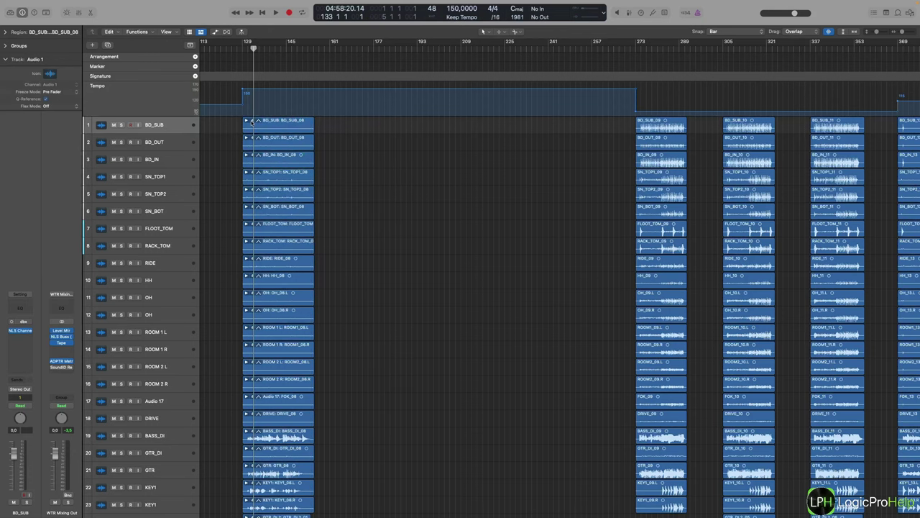
click(251, 120)
click(266, 144)
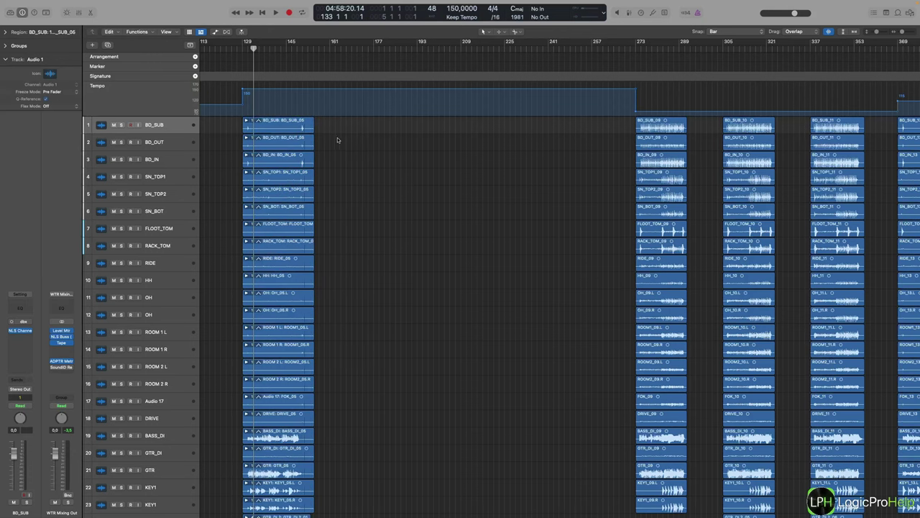
Inspect the takes in the BD_SUB folder and survey the remaining song regions along the timeline.
click(247, 121)
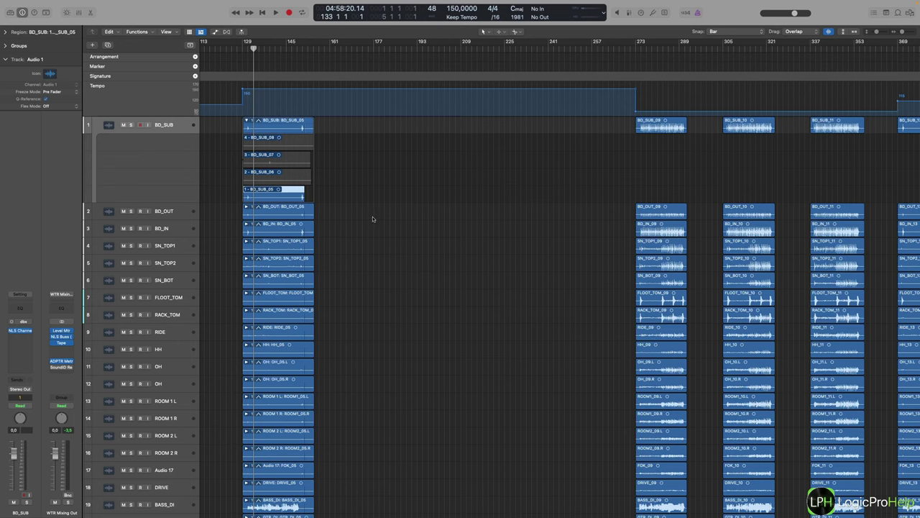
click(247, 121)
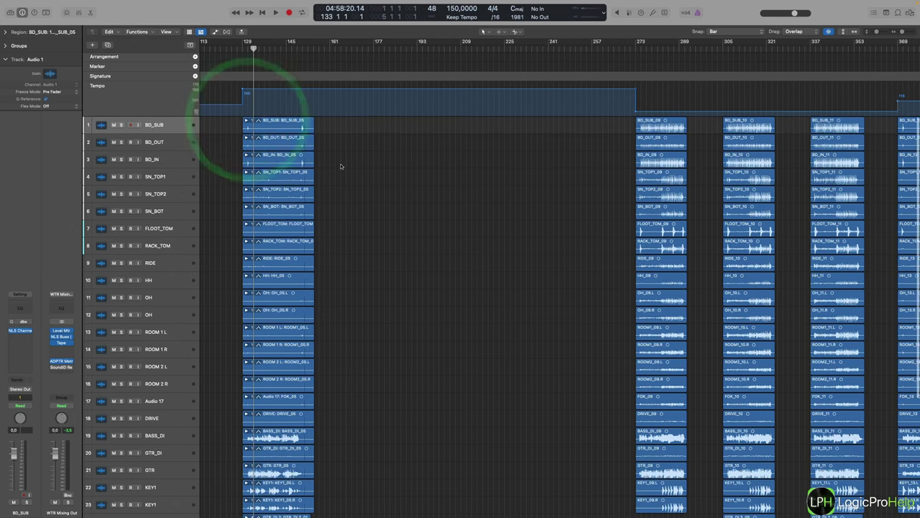
scroll(353, 203, down, 3)
scroll(353, 206, down, 3)
scroll(353, 207, up, 5)
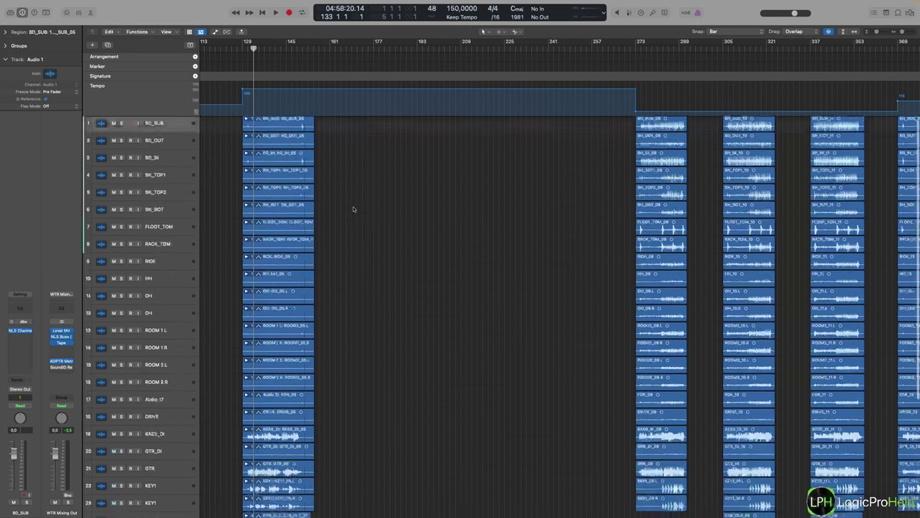
scroll(402, 222, down, 1)
scroll(402, 222, down, 5)
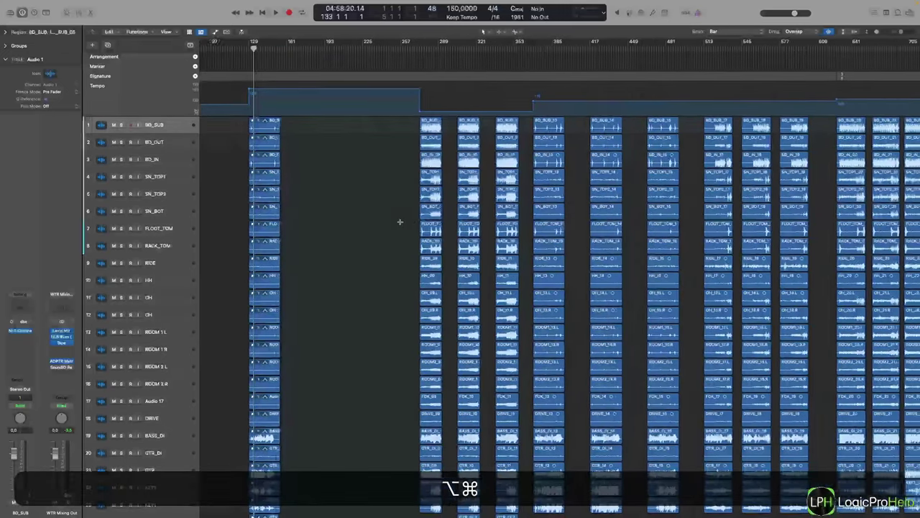
scroll(333, 214, down, 1)
scroll(333, 213, down, 1)
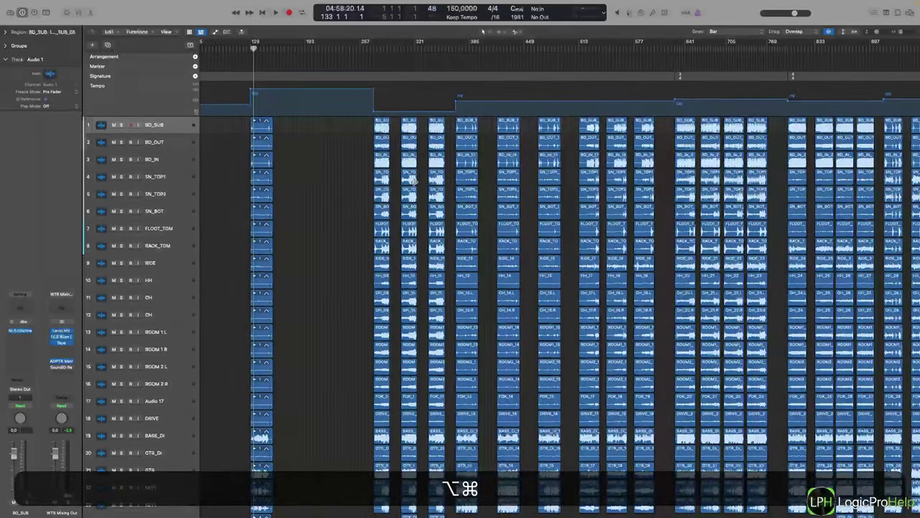
Survey the take folders and the remaining song regions across all tracks and along the timeline.
scroll(373, 171, down, 2)
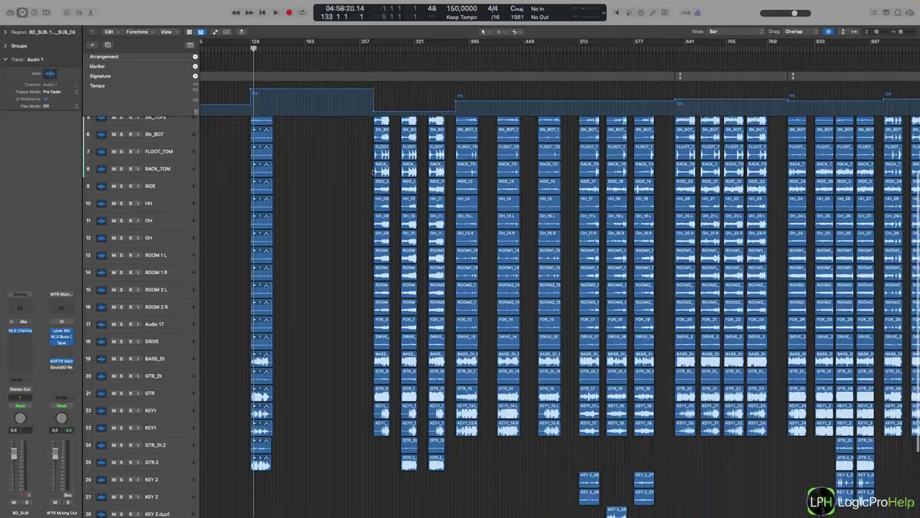
scroll(373, 172, up, 3)
scroll(373, 173, down, 1)
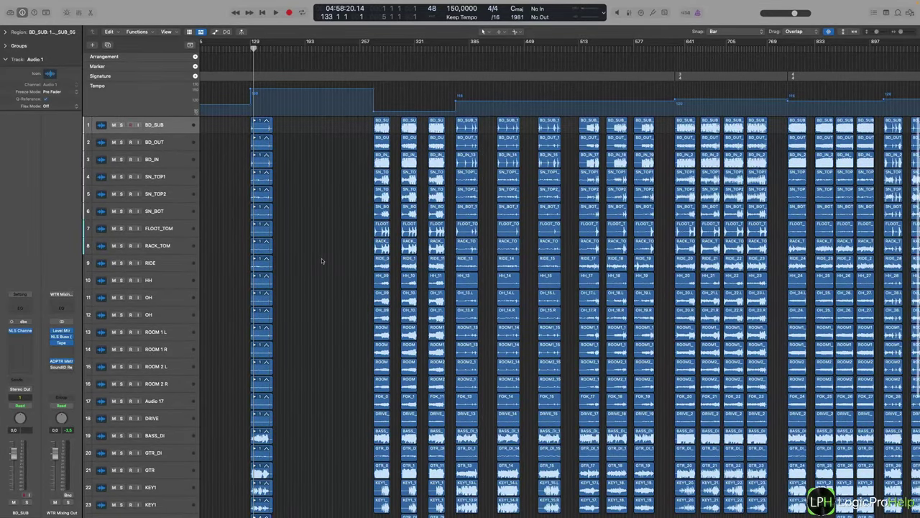
scroll(321, 259, down, 5)
scroll(322, 258, up, 5)
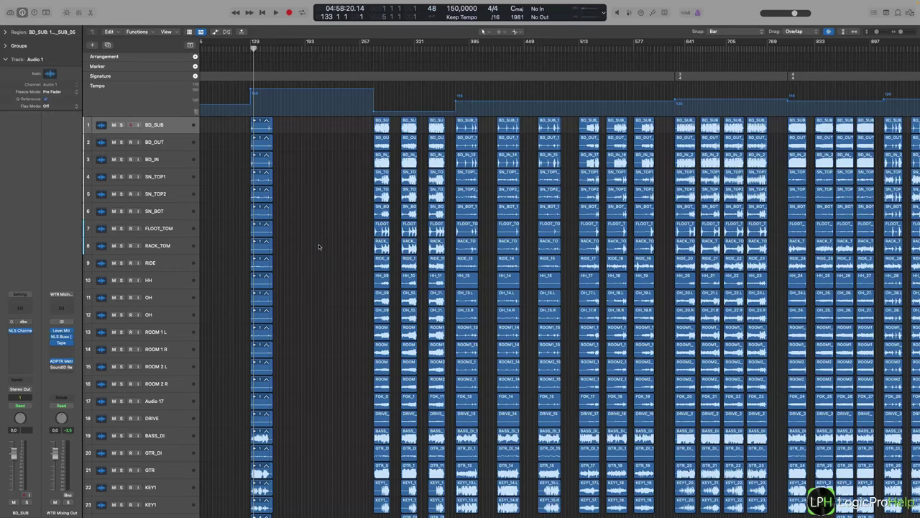
scroll(657, 192, right, 15)
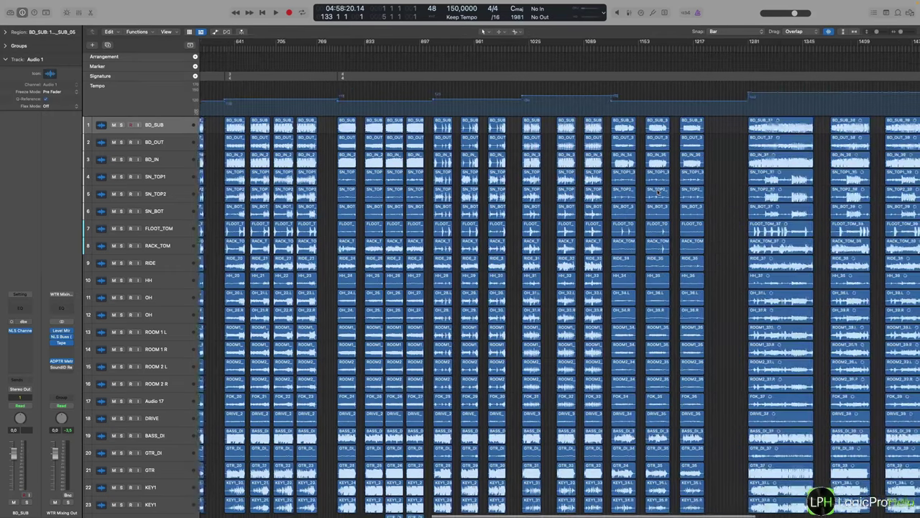
scroll(394, 175, left, 15)
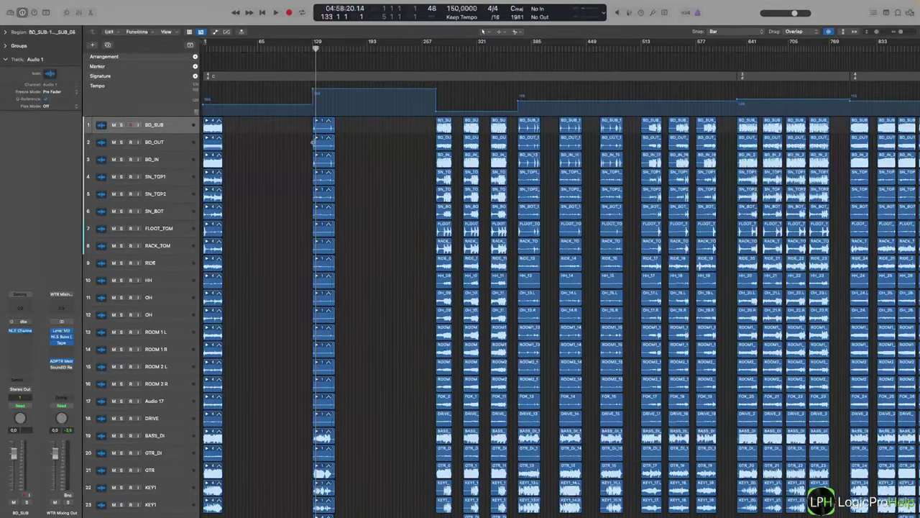
Check that Snap is set to Bar with Snap Regions to Absolute Value and that the Drag mode is Overlap.
click(726, 32)
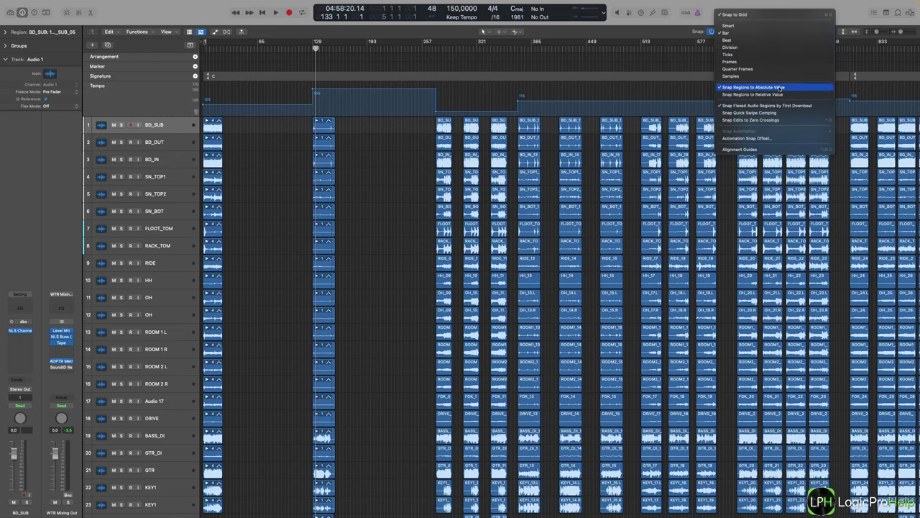
click(428, 120)
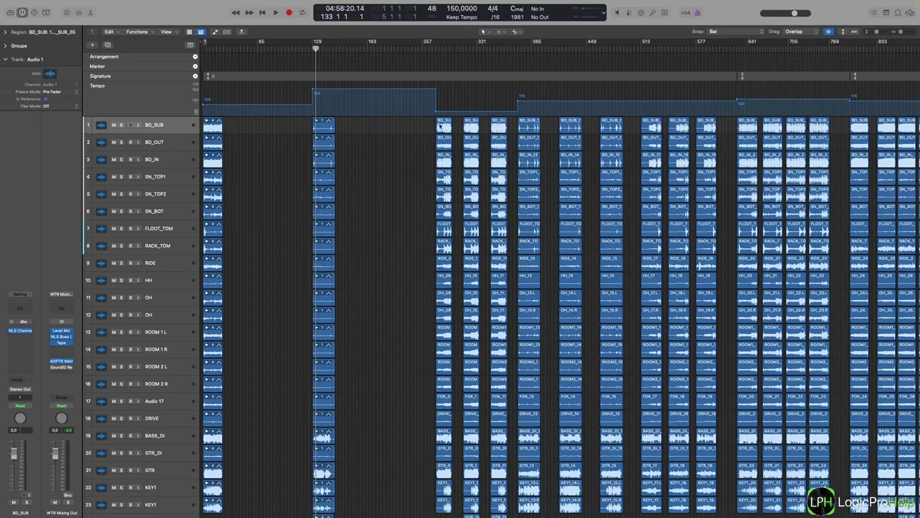
click(792, 32)
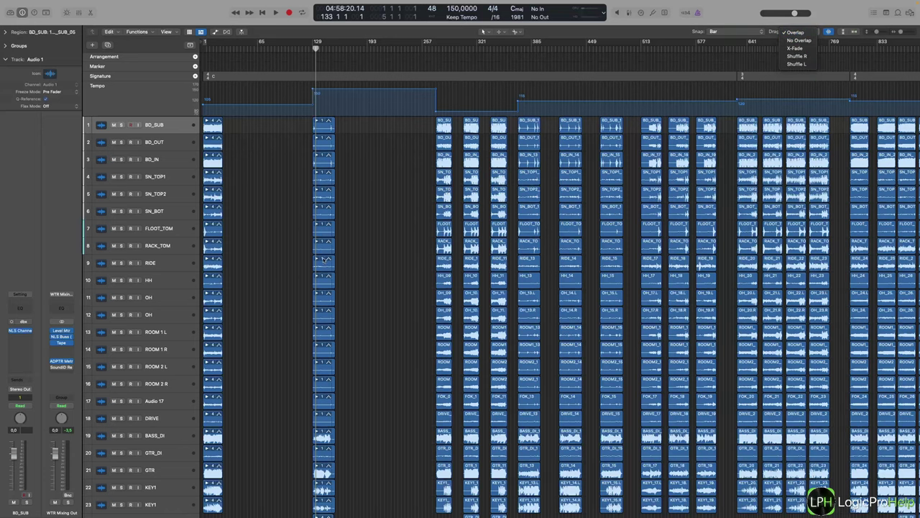
click(364, 170)
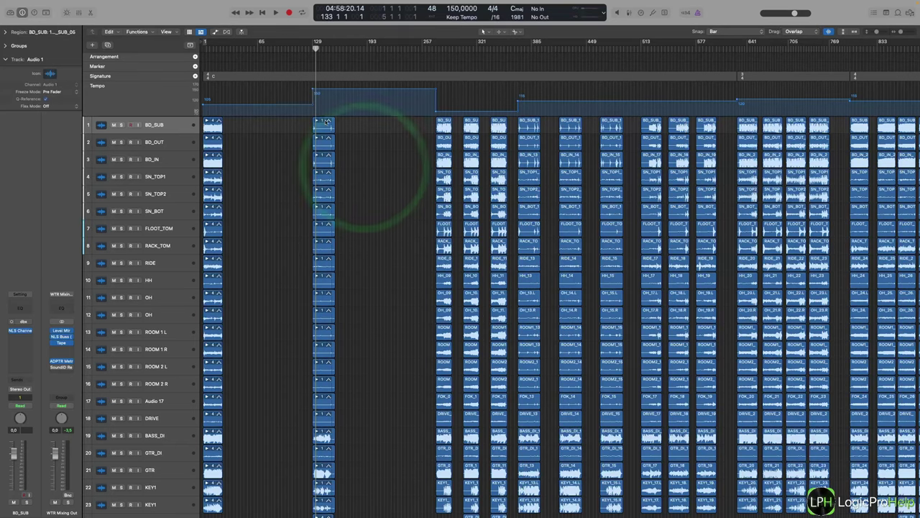
Switch the grouped take folders at bar 129 to take 4 (BD_SUB_08).
click(322, 120)
click(327, 123)
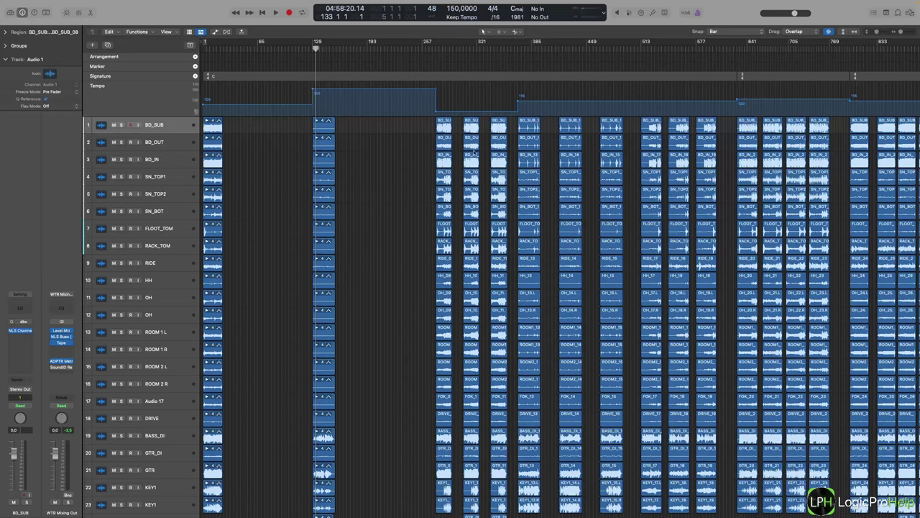
Select each following song's takes across all tracks in turn, up to the four-take song around bar 641, and clear the selection.
scroll(361, 230, right, 3)
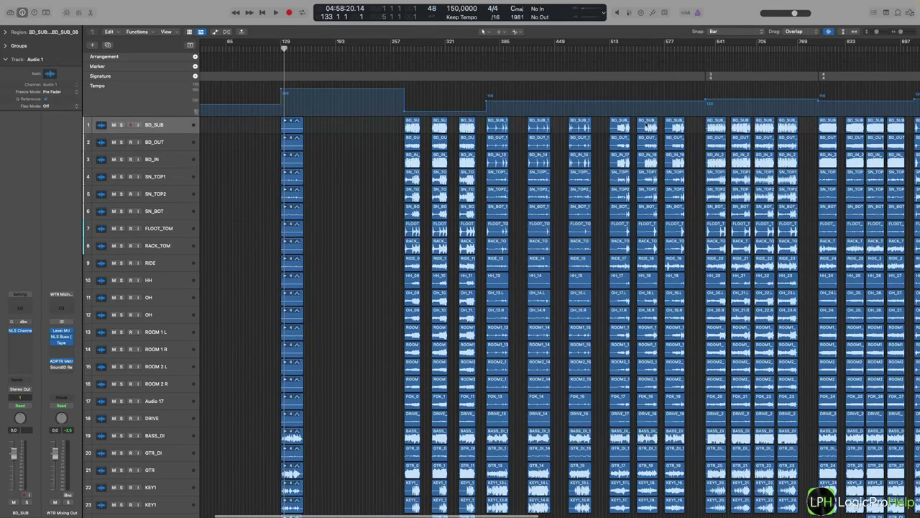
drag(394, 126, 487, 126)
drag(397, 127, 482, 125)
click(483, 127)
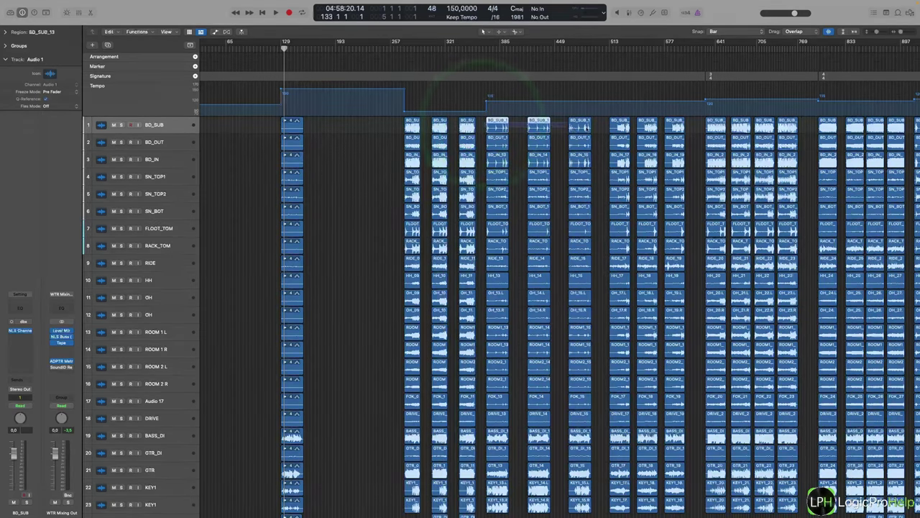
click(578, 128)
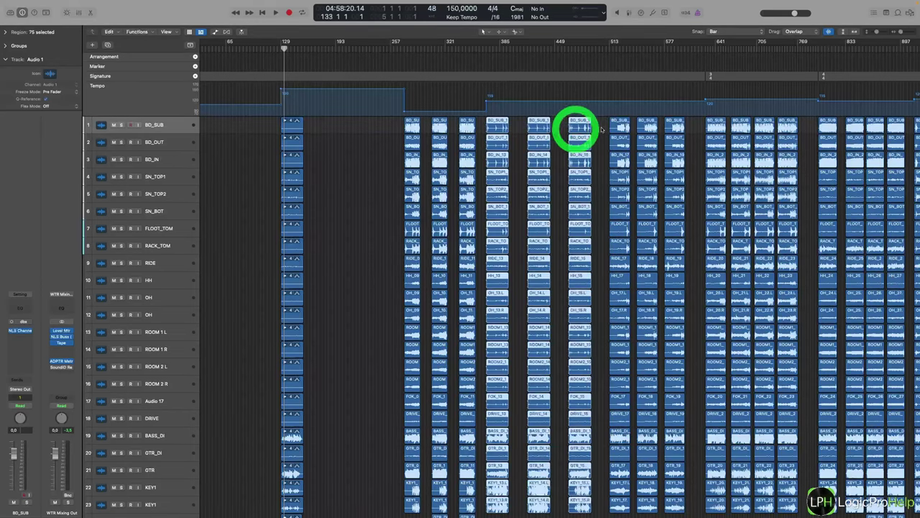
click(683, 127)
click(695, 126)
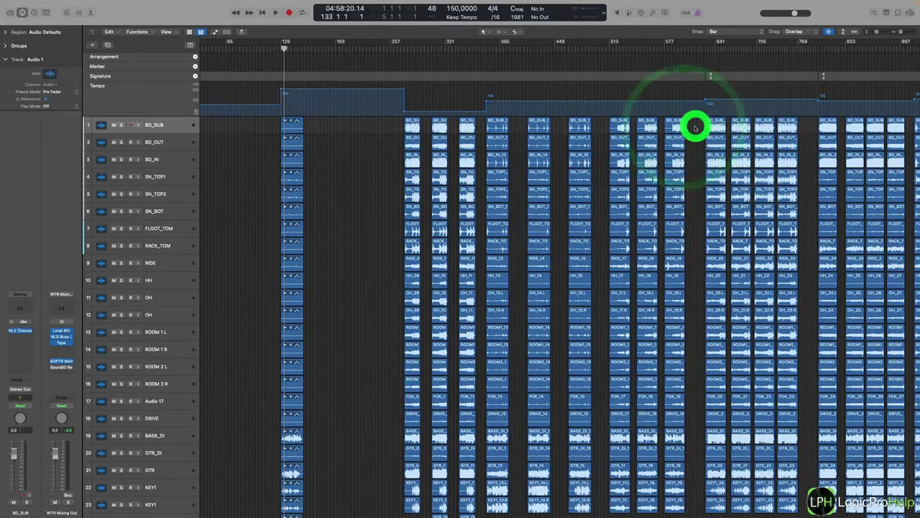
scroll(647, 127, right, 3)
click(740, 127)
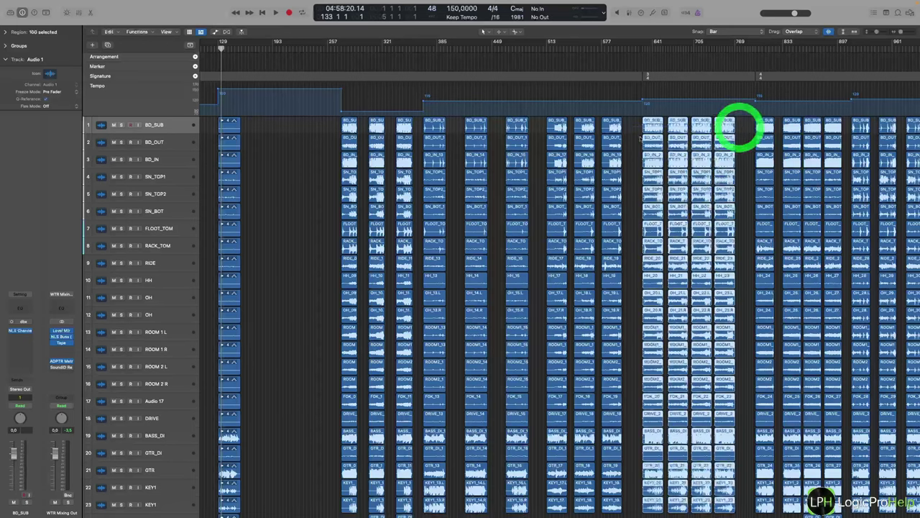
click(635, 136)
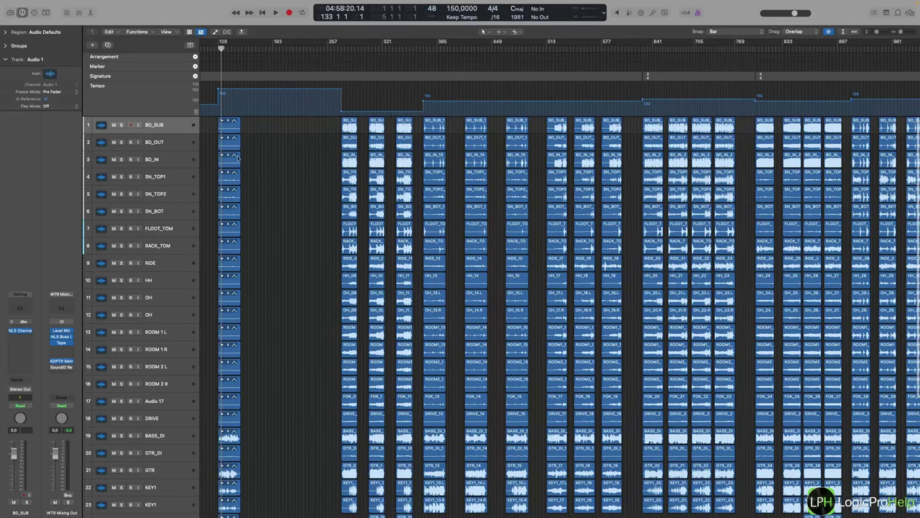
scroll(245, 157, left, 5)
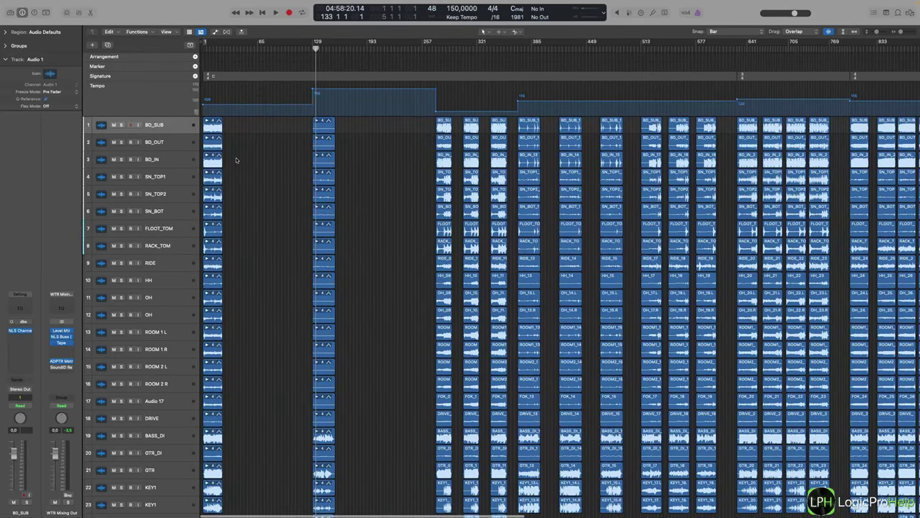